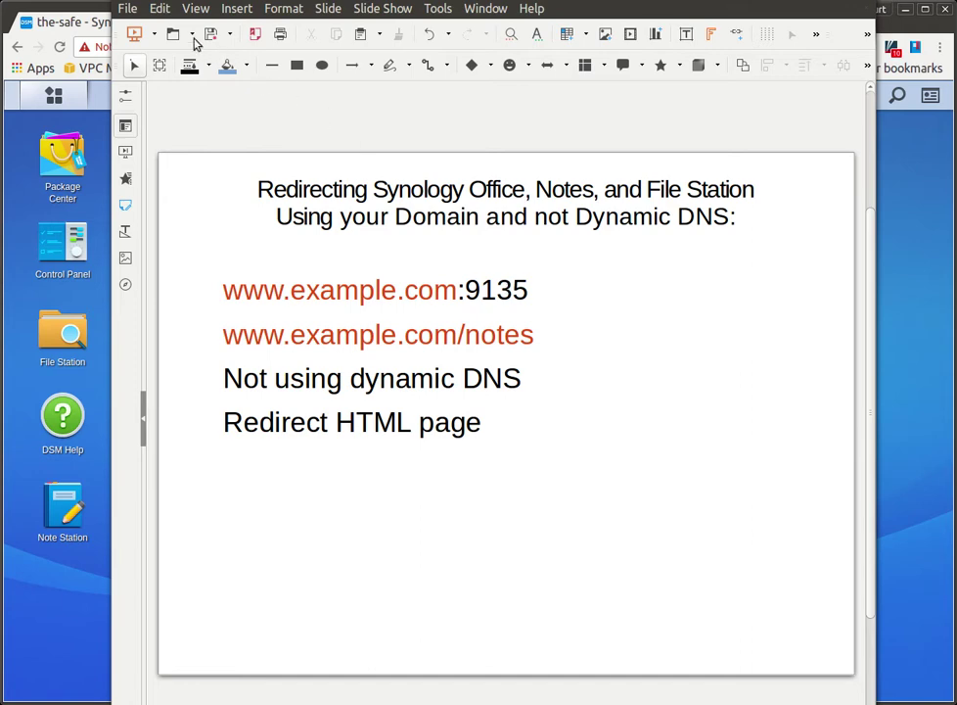
- Minimize the Impress overview slide to reveal the Synology DSM desktop
click(140, 4)
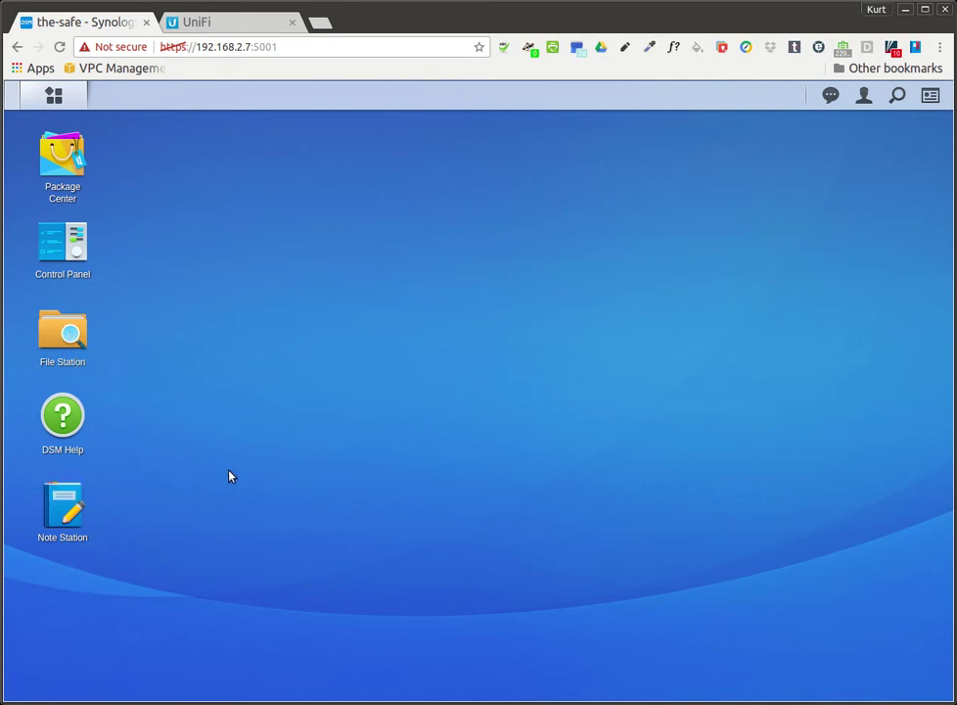
- Open Control Panel's Application Portal and select Note Station in the list
click(63, 243)
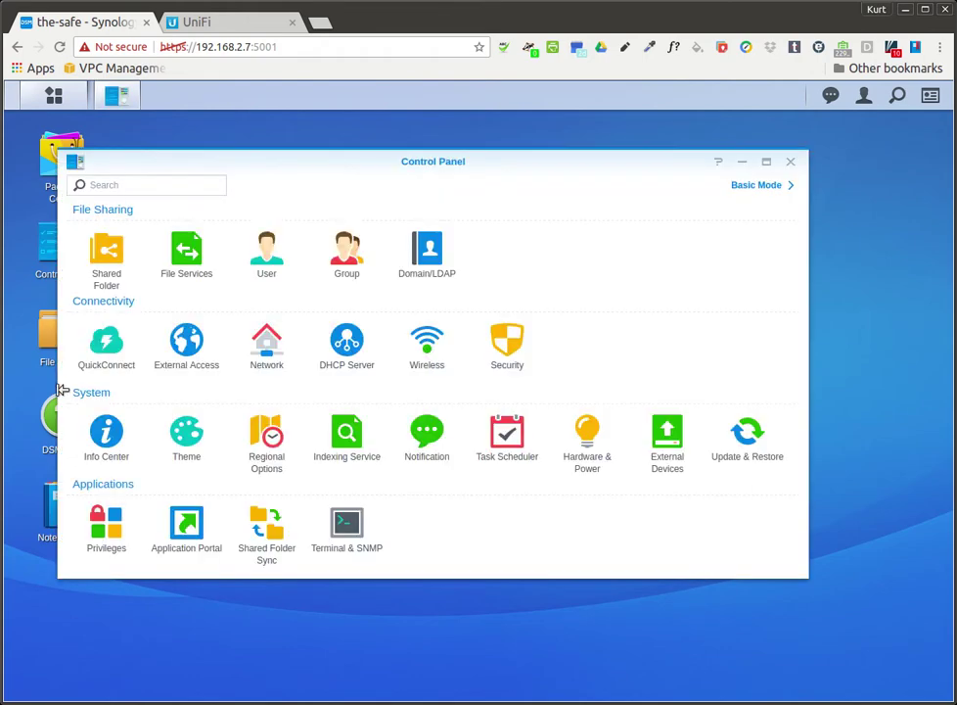
click(185, 526)
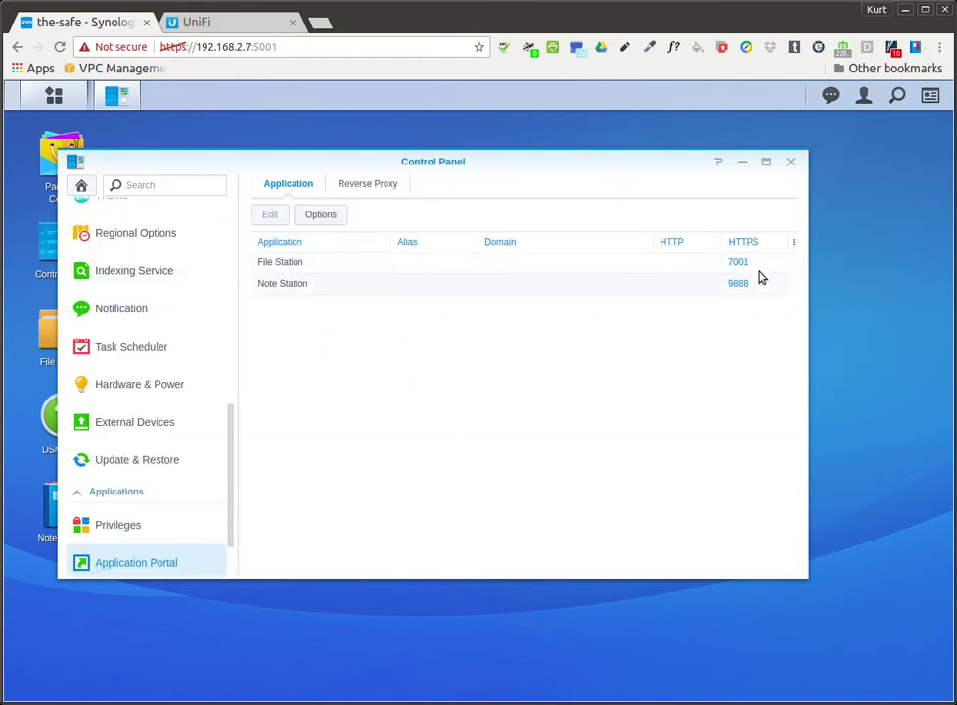
click(266, 291)
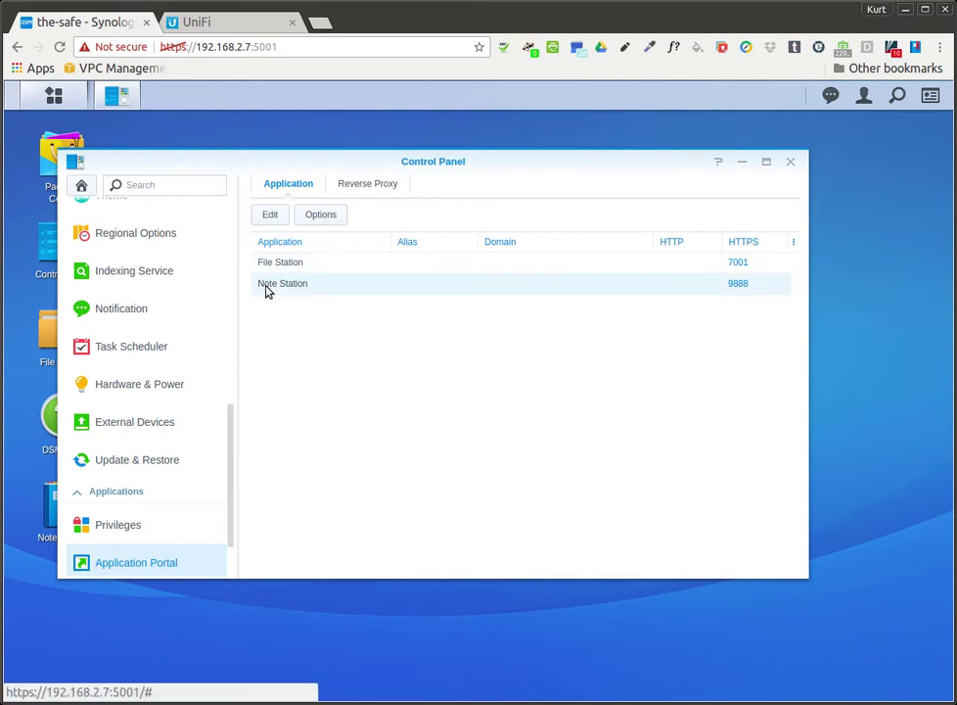
- Edit Note Station's access rules, trying 9135 but keeping the HTTPS port at 9888
click(268, 216)
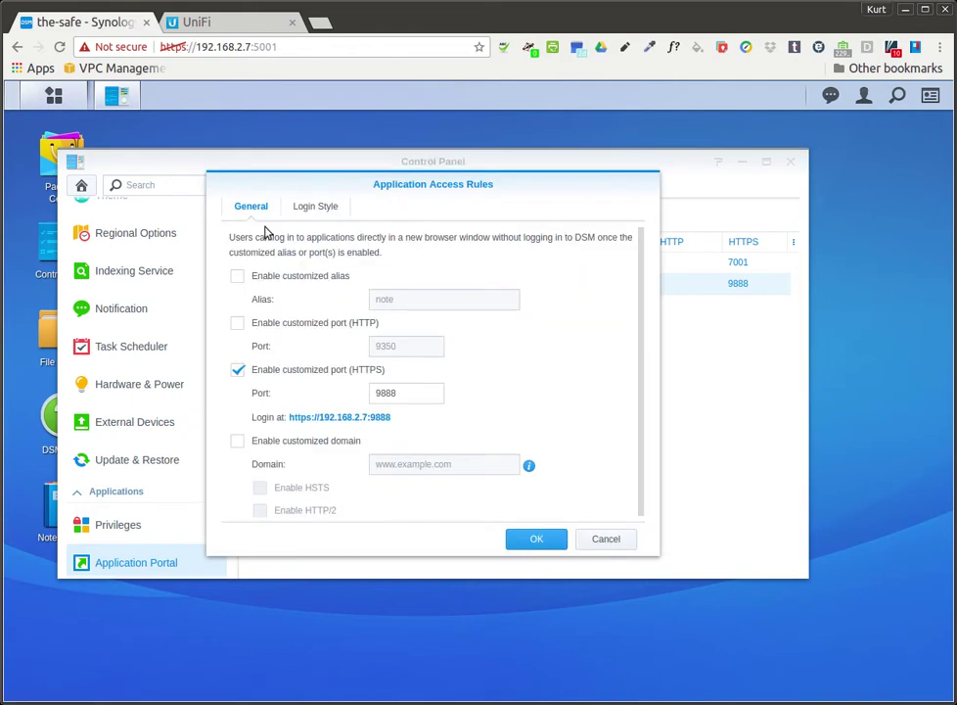
drag(377, 394, 430, 394)
click(436, 394)
drag(440, 396, 355, 402)
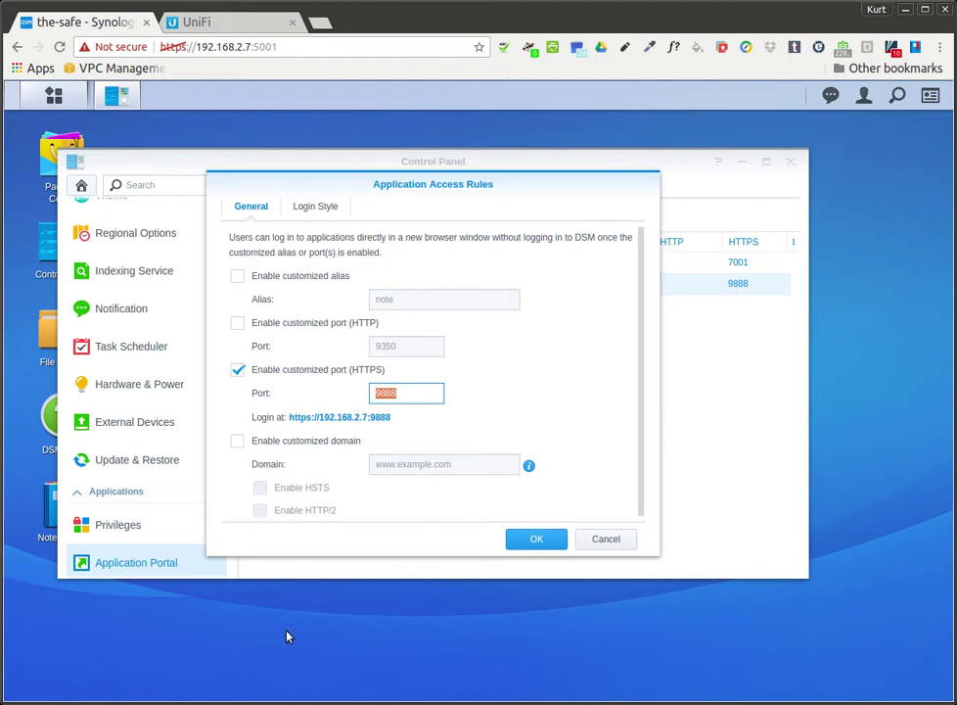
text(9135)
key(BackSpace)
key(BackSpace)
key(BackSpace)
key(BackSpace)
text(9888)
click(553, 372)
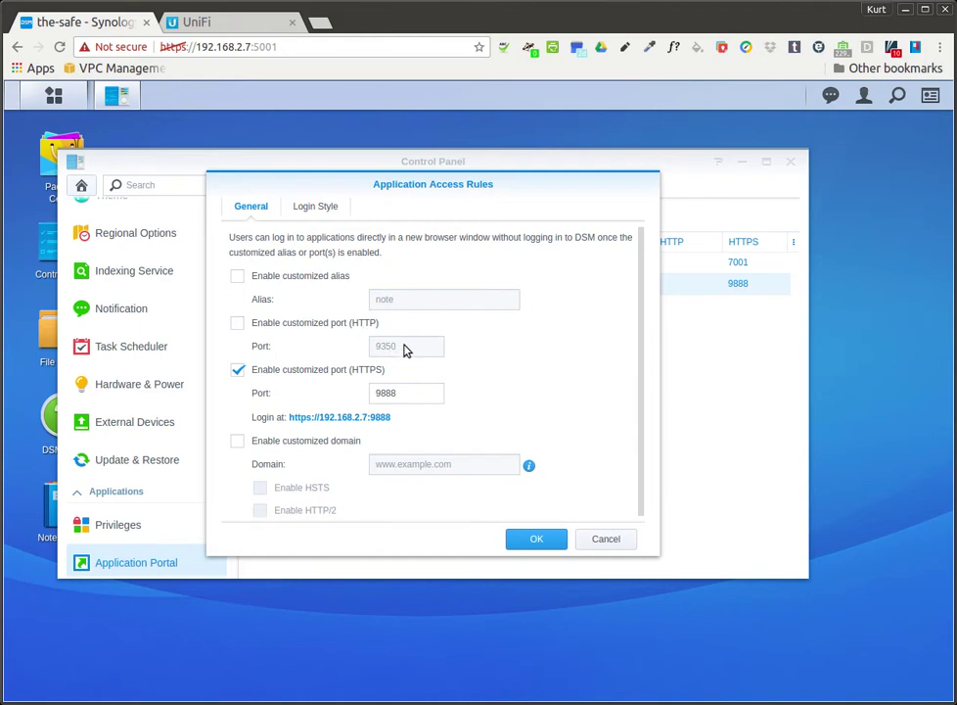
- Leave the customized HTTP port disabled, save the rules, and close Control Panel
click(238, 323)
double_click(404, 346)
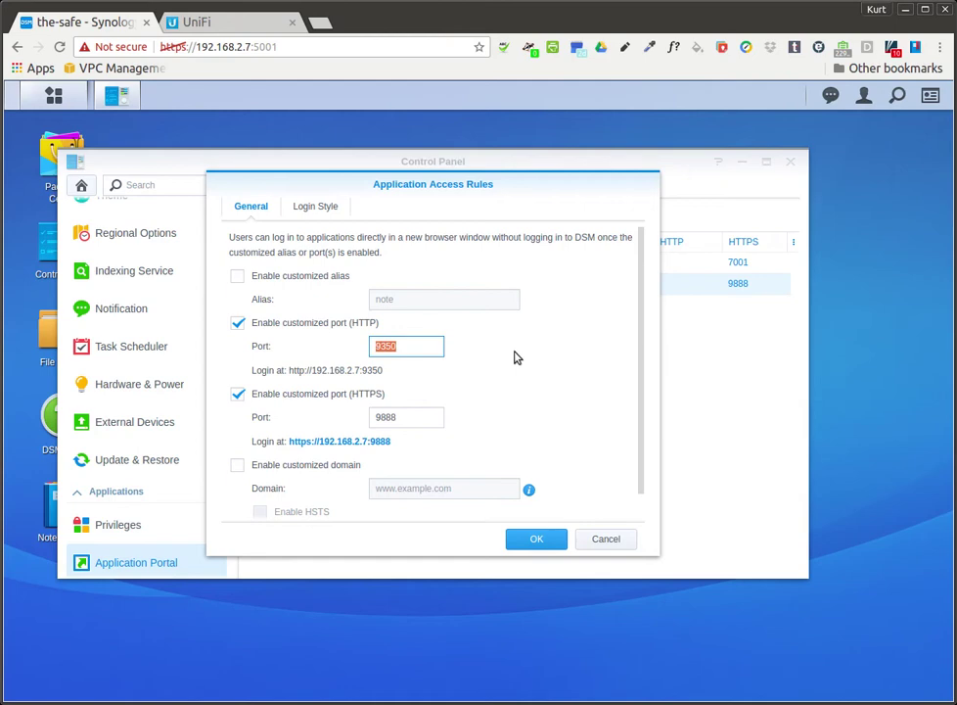
click(238, 323)
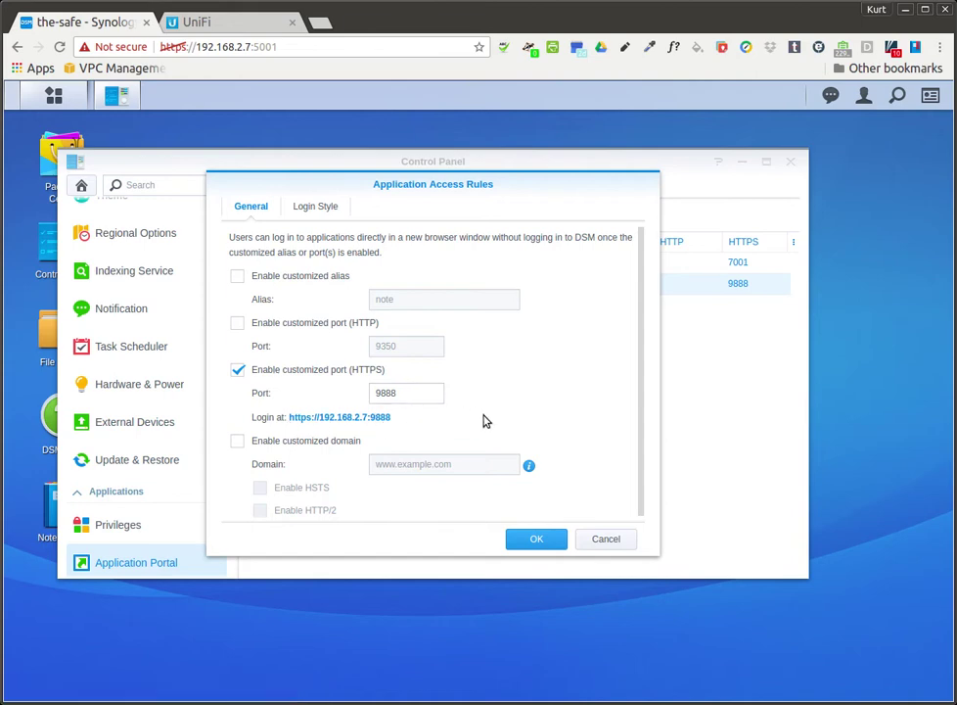
click(539, 541)
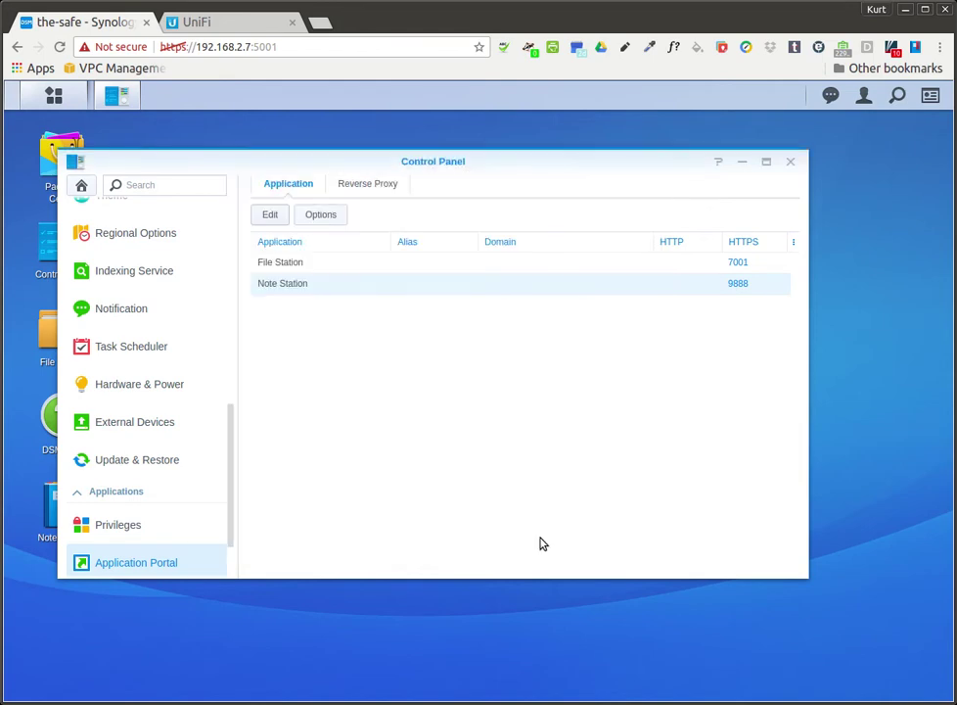
click(790, 162)
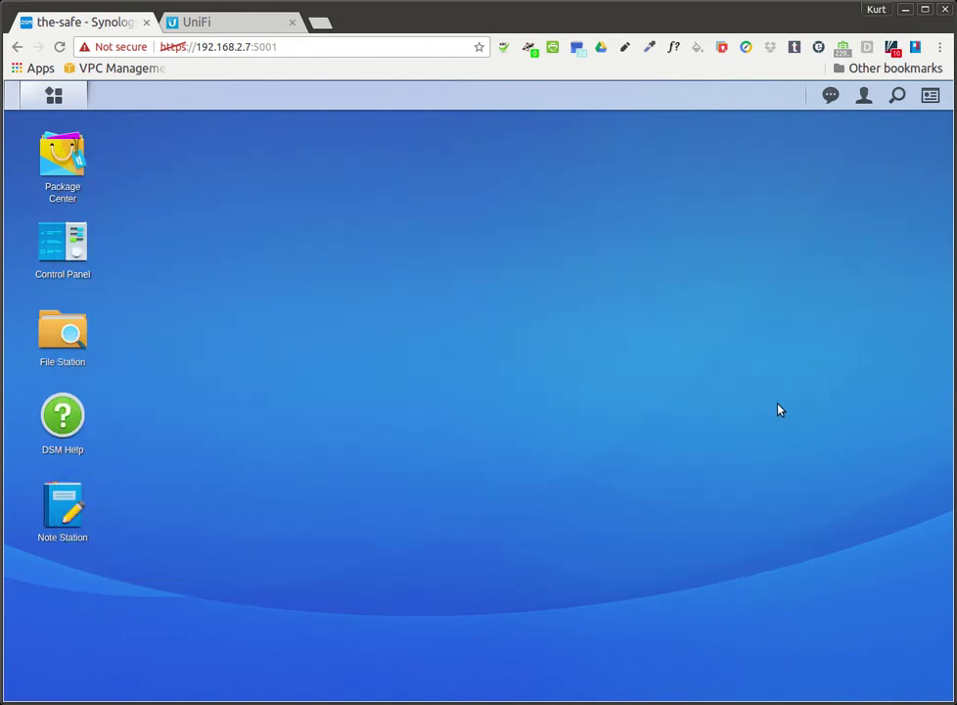
- Review the UniFi gateway's port forwards, including Notes on 9888, then return to DSM
click(248, 23)
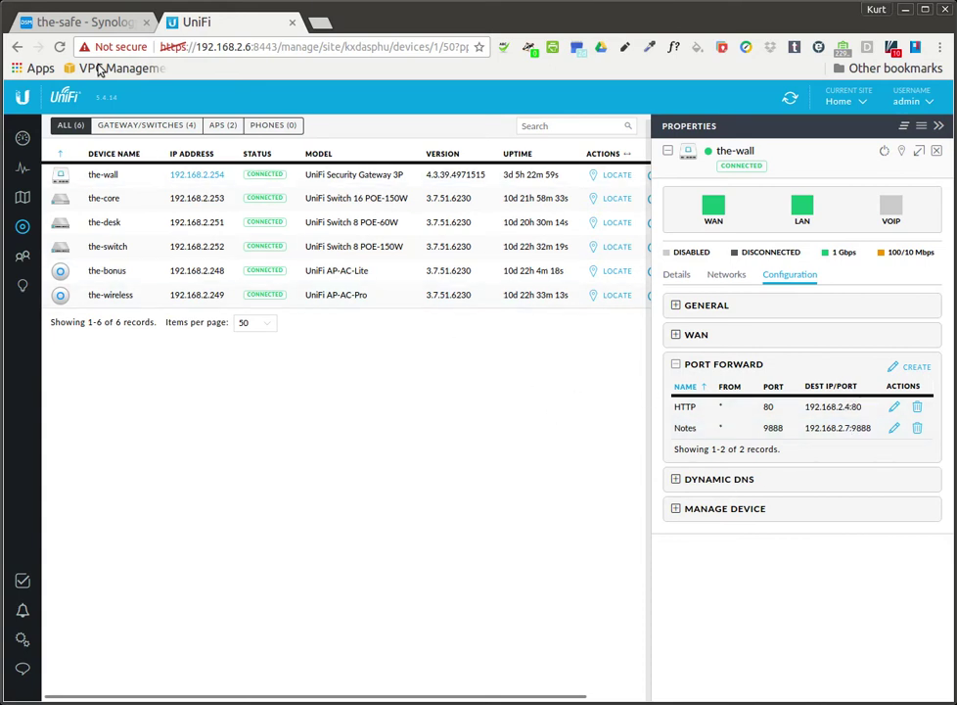
click(82, 27)
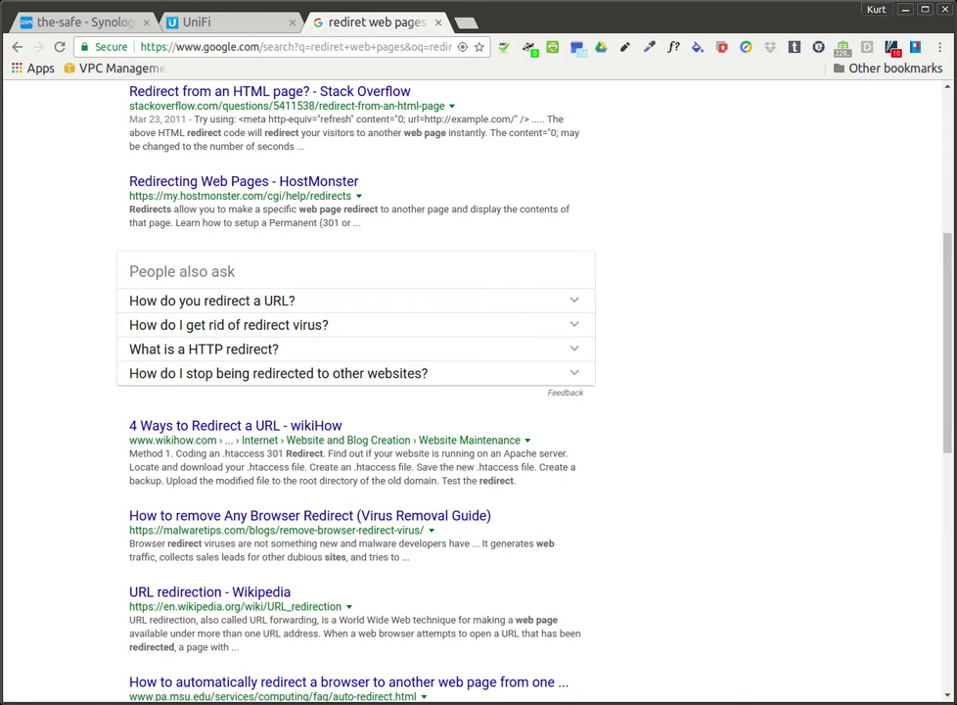
- Browse the Google results and open CSS-Tricks' 'How to Redirect a Web Page' article
scroll(746, 314, down, 5)
scroll(746, 314, down, 4)
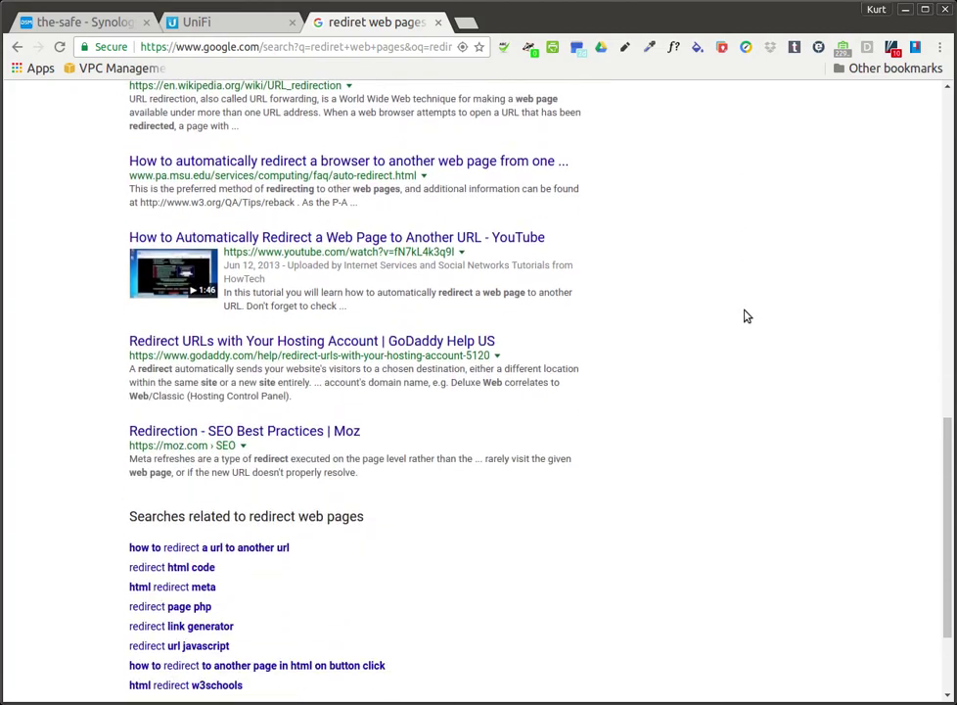
scroll(745, 315, up, 4)
scroll(748, 316, up, 8)
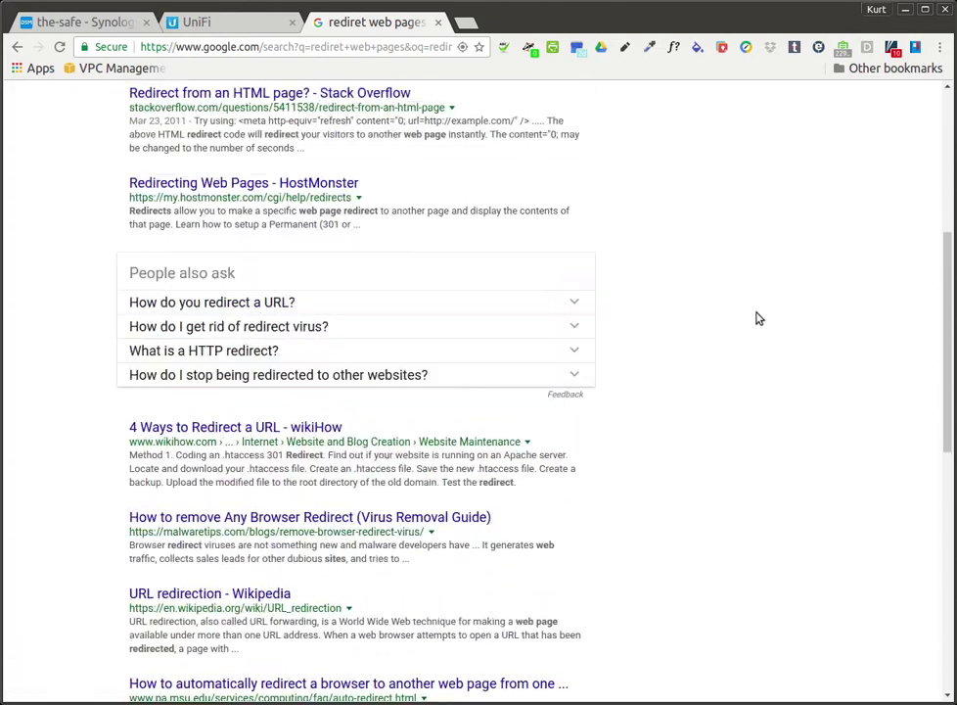
scroll(759, 316, up, 1)
scroll(760, 318, down, 4)
scroll(759, 318, down, 1)
scroll(759, 318, up, 2)
scroll(758, 318, down, 1)
scroll(760, 318, up, 1)
scroll(759, 319, down, 5)
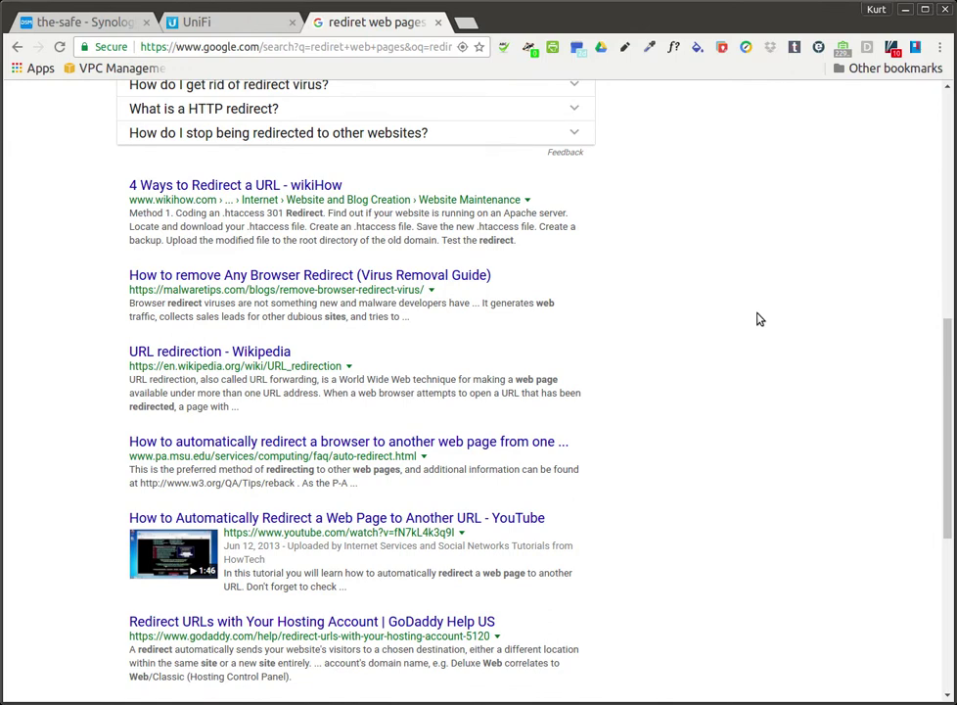
scroll(760, 319, up, 4)
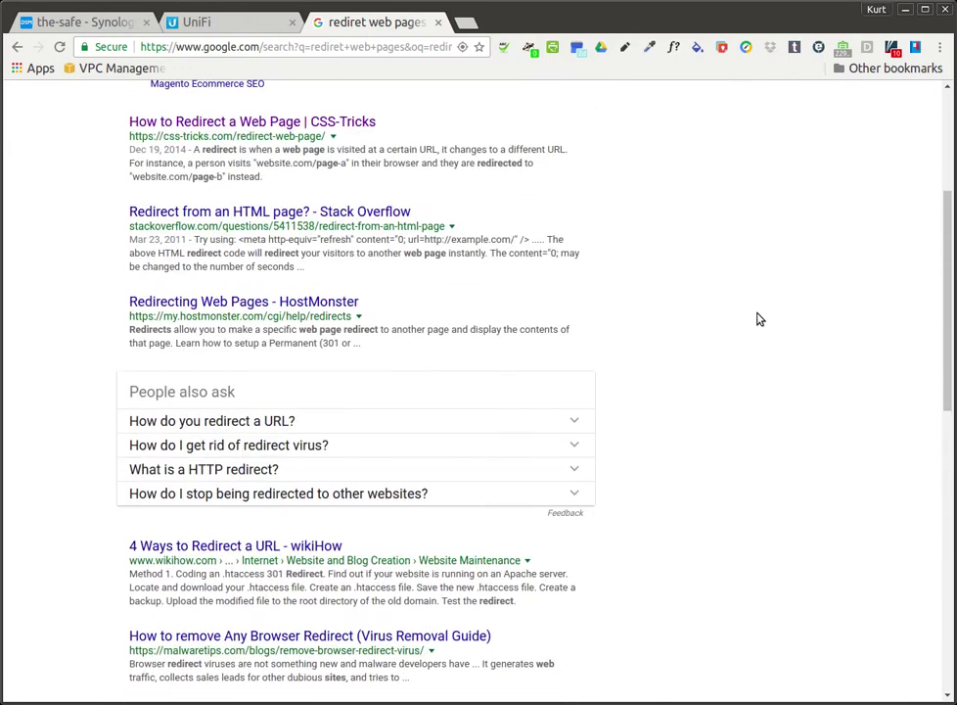
click(320, 125)
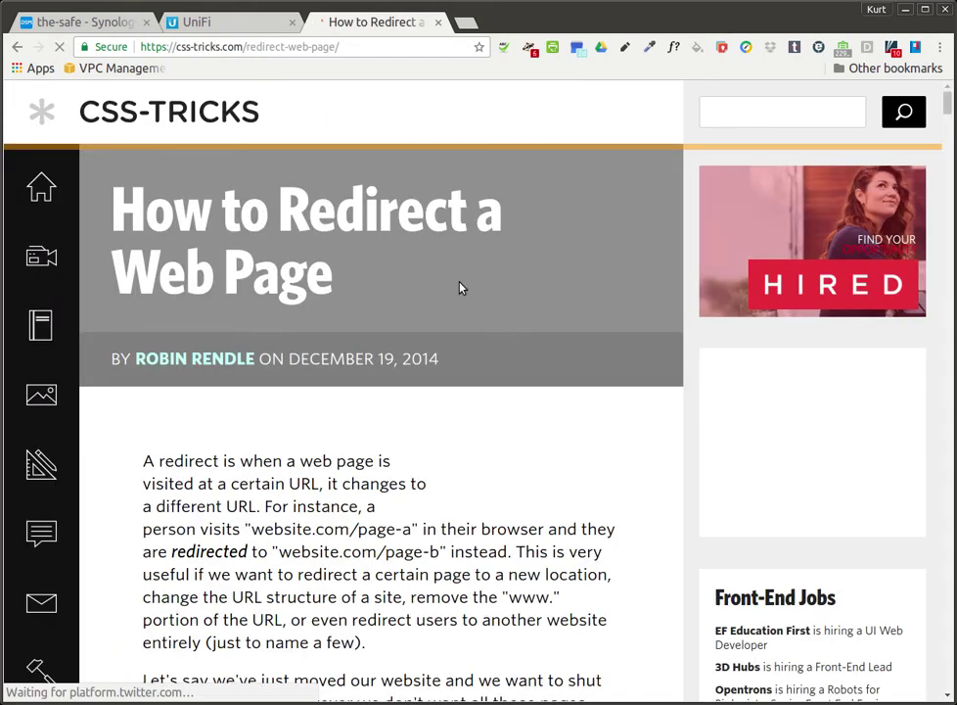
- Scroll down the article to the Apache redirect rule and highlight it
scroll(462, 286, down, 10)
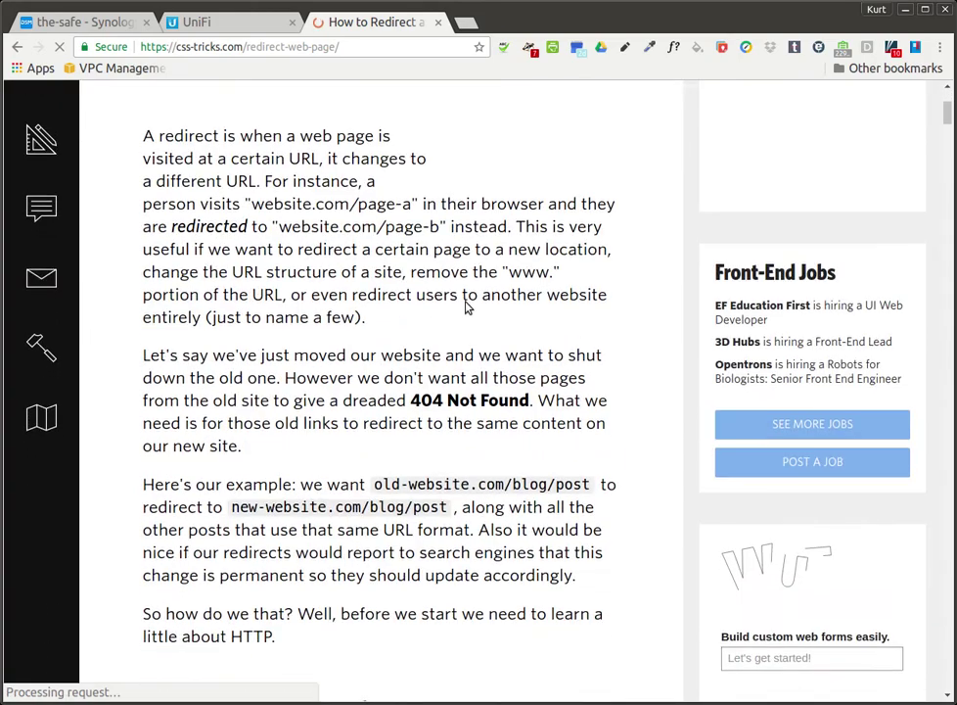
scroll(479, 310, down, 6)
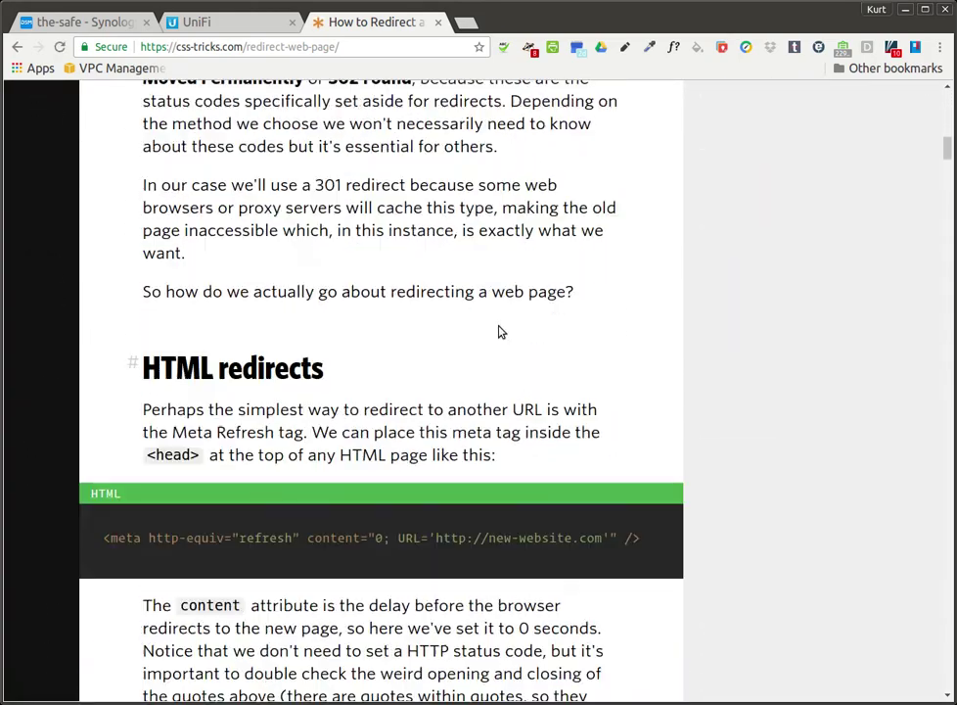
scroll(501, 332, down, 1)
scroll(317, 291, down, 8)
scroll(317, 297, down, 6)
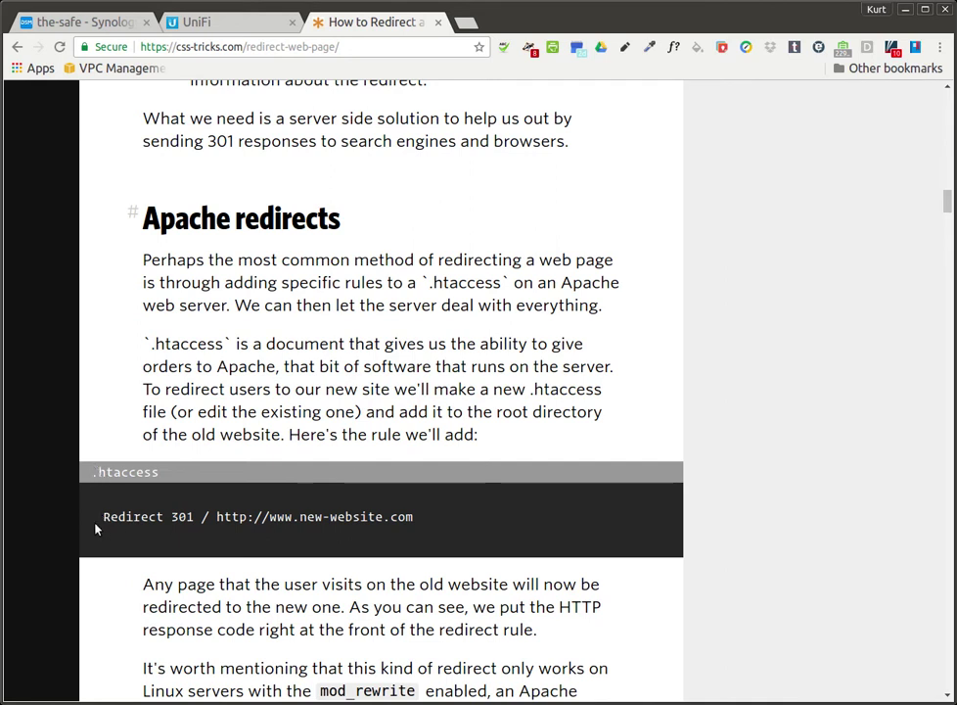
drag(96, 525, 490, 521)
click(489, 520)
- Scroll back up to the meta refresh tag example, study it, then switch to the terminal
scroll(489, 520, up, 10)
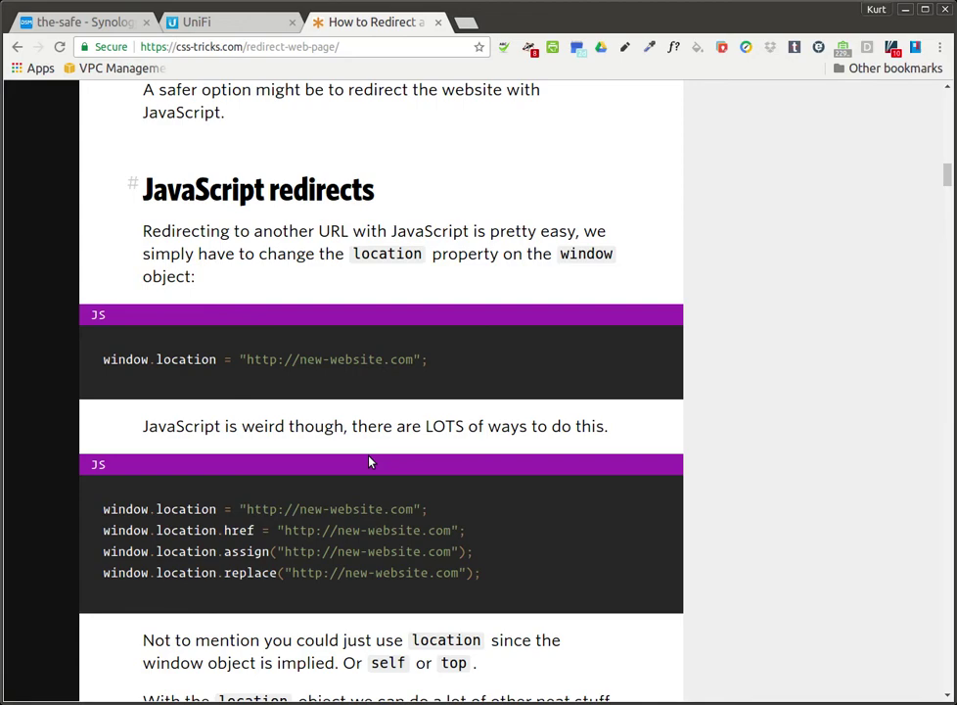
scroll(369, 461, up, 6)
scroll(370, 462, up, 2)
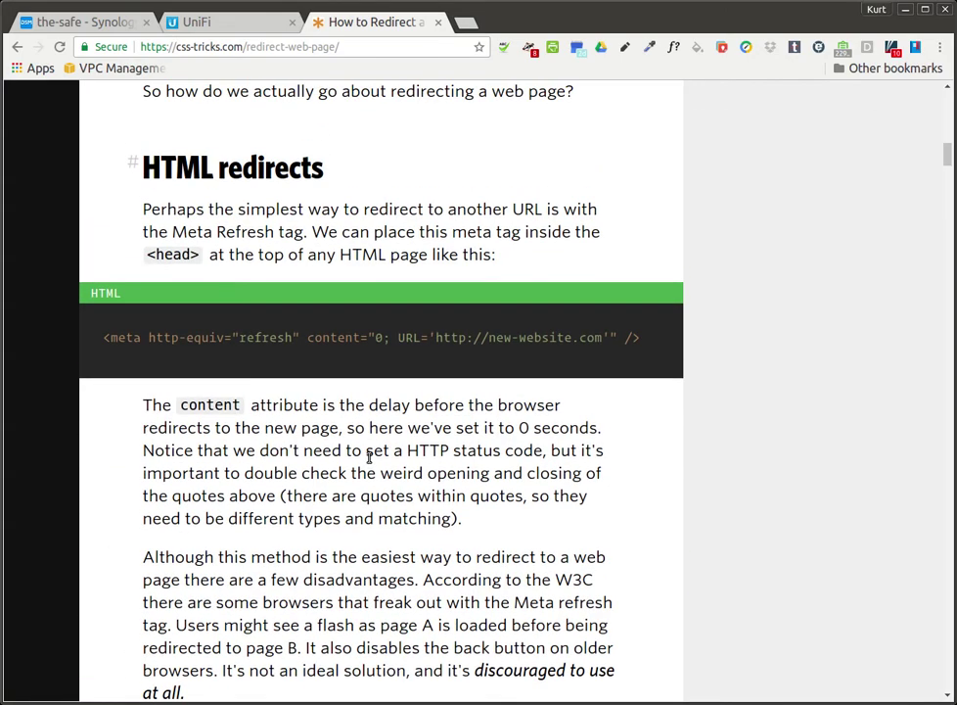
drag(98, 336, 396, 350)
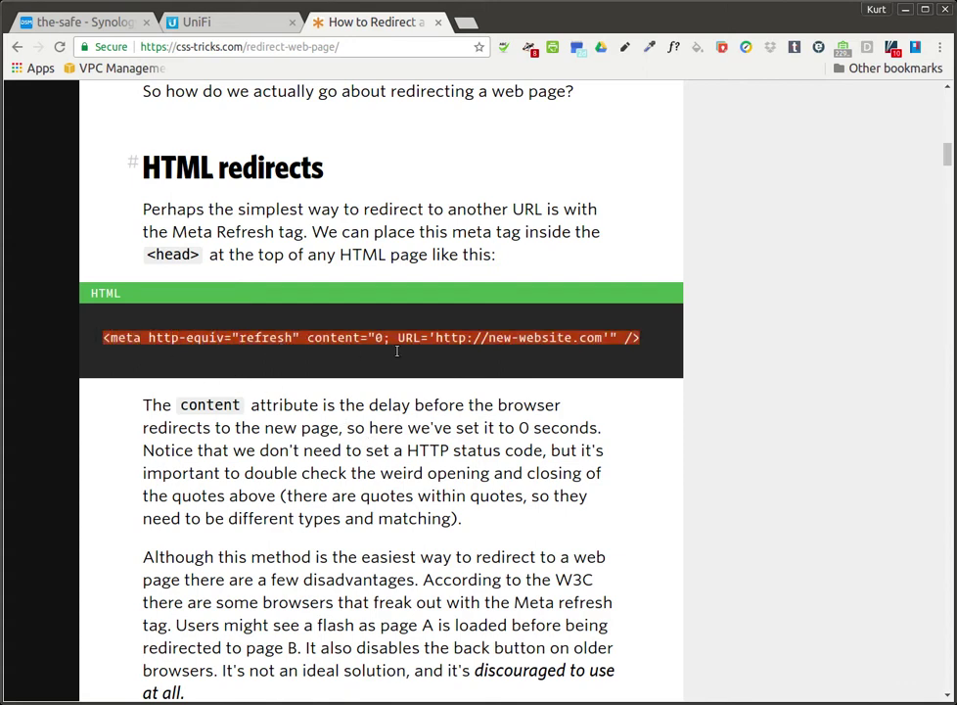
click(596, 349)
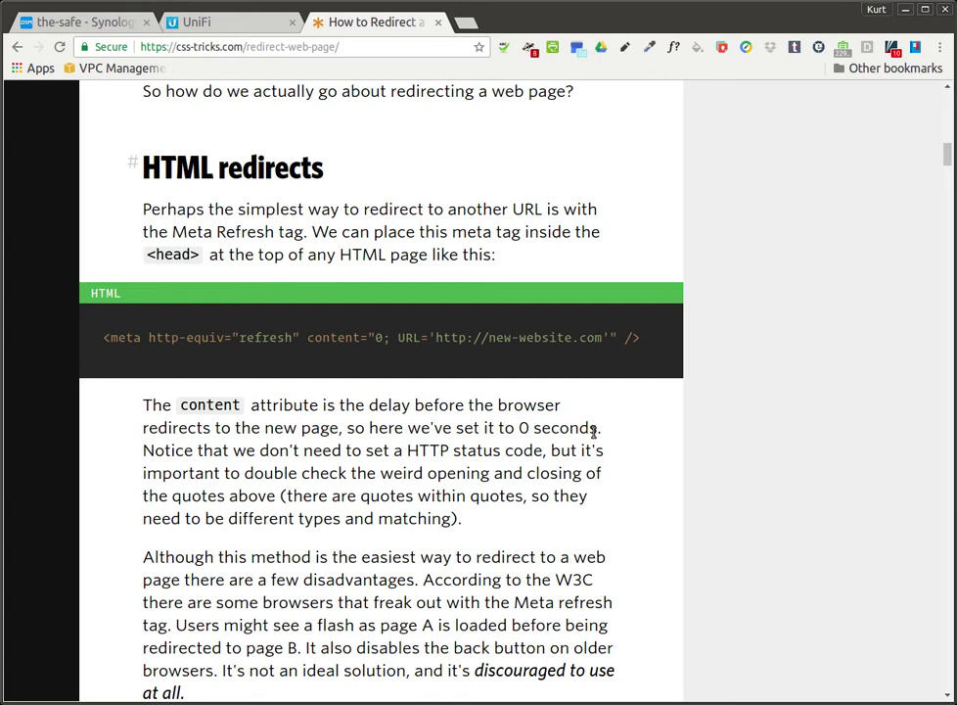
drag(106, 338, 613, 340)
click(613, 340)
key(ctrl+1)
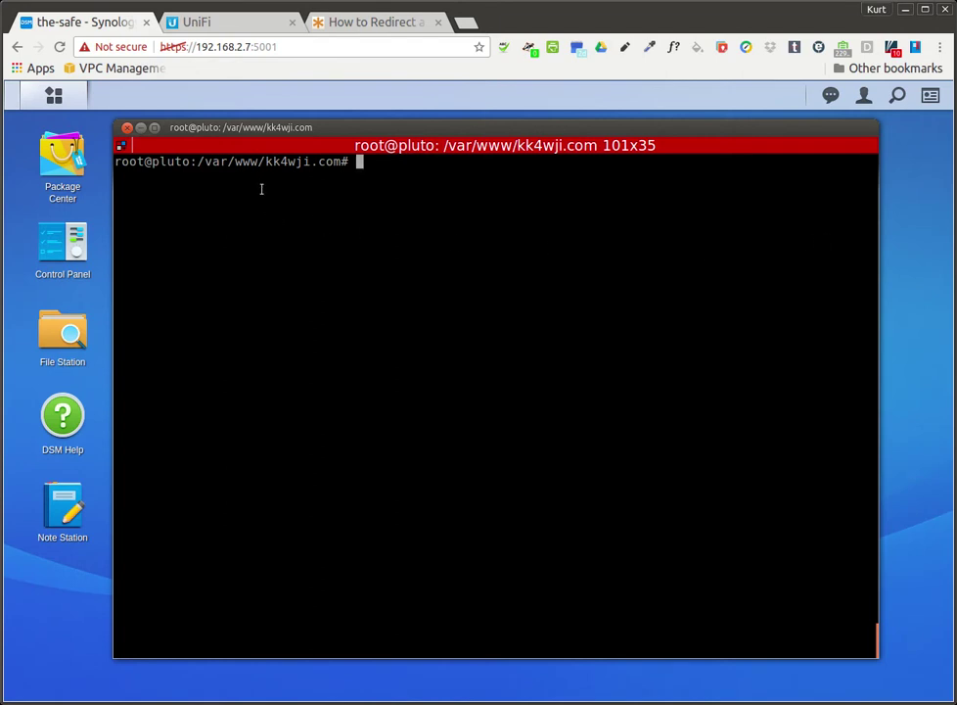
- Create a notes folder in /var/www/kk4wji.com with mkdir and list the directory
triple_click(317, 168)
click(318, 168)
text(mkdir notes)
key(Return)
key(Return)
key(Return)
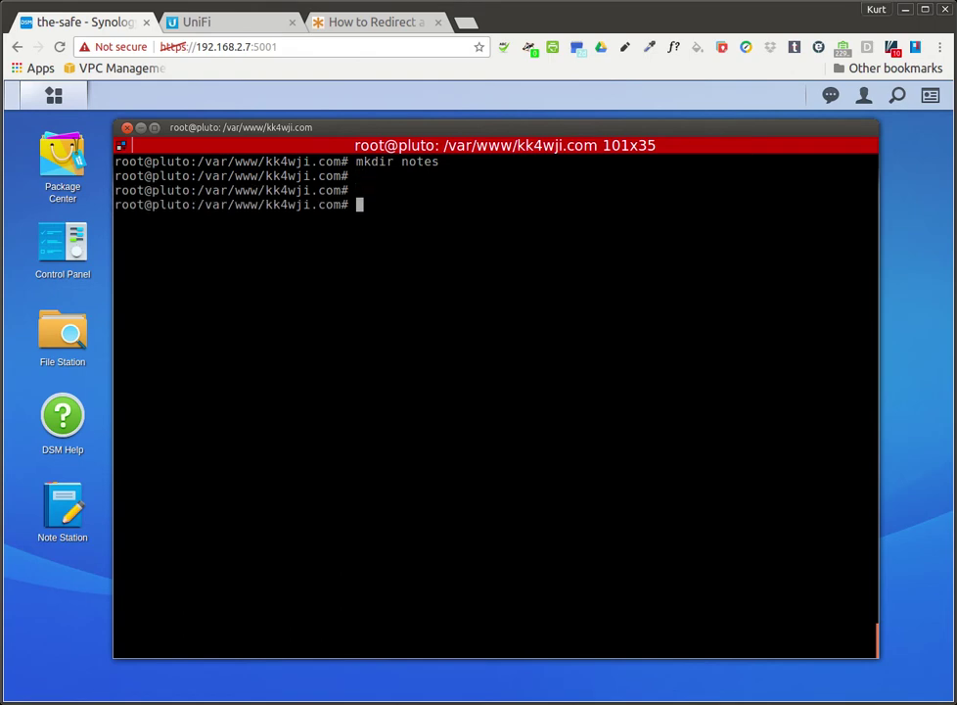
text(ls -l)
key(Return)
- Change into the notes folder, clear the screen, and confirm it is empty with ls -l
text(cd co)
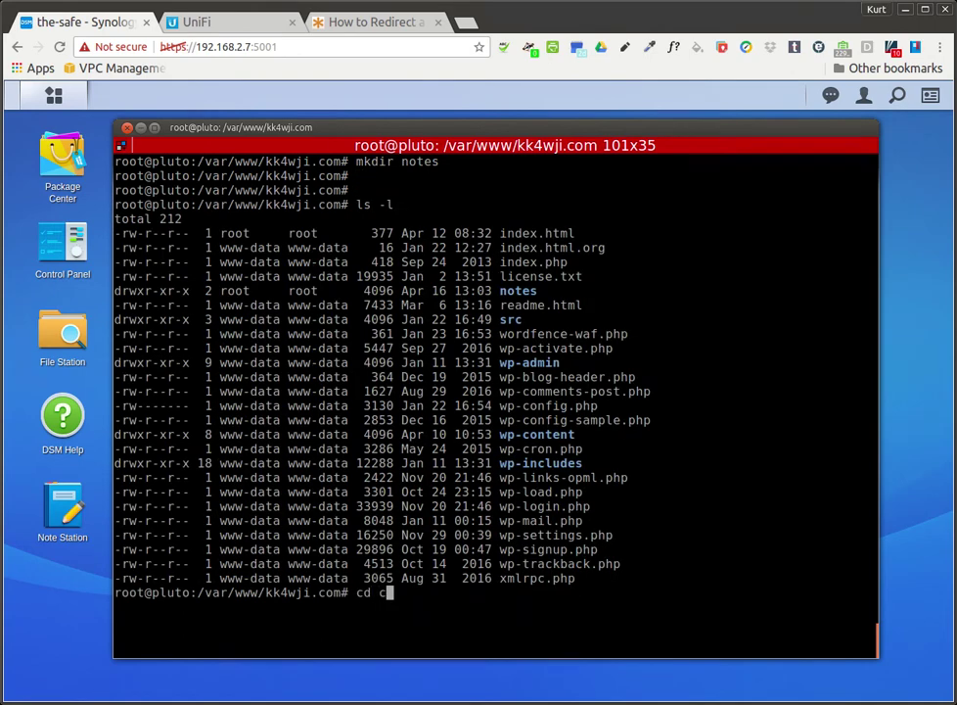
key(BackSpace)
key(BackSpace)
text(note)
key(Tab)
key(Return)
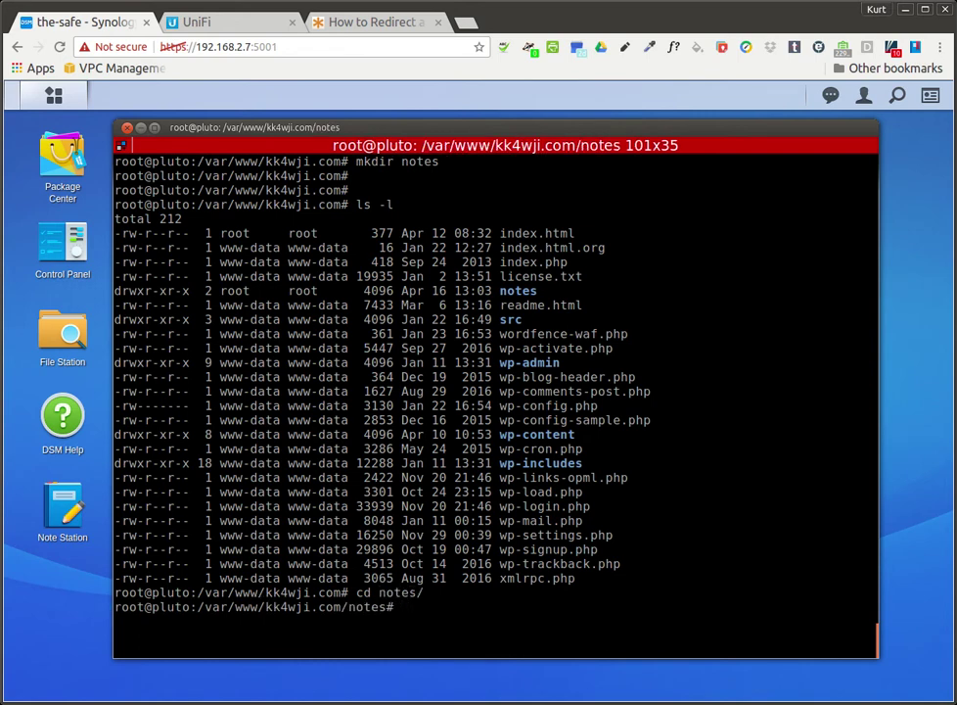
text(clear)
key(Return)
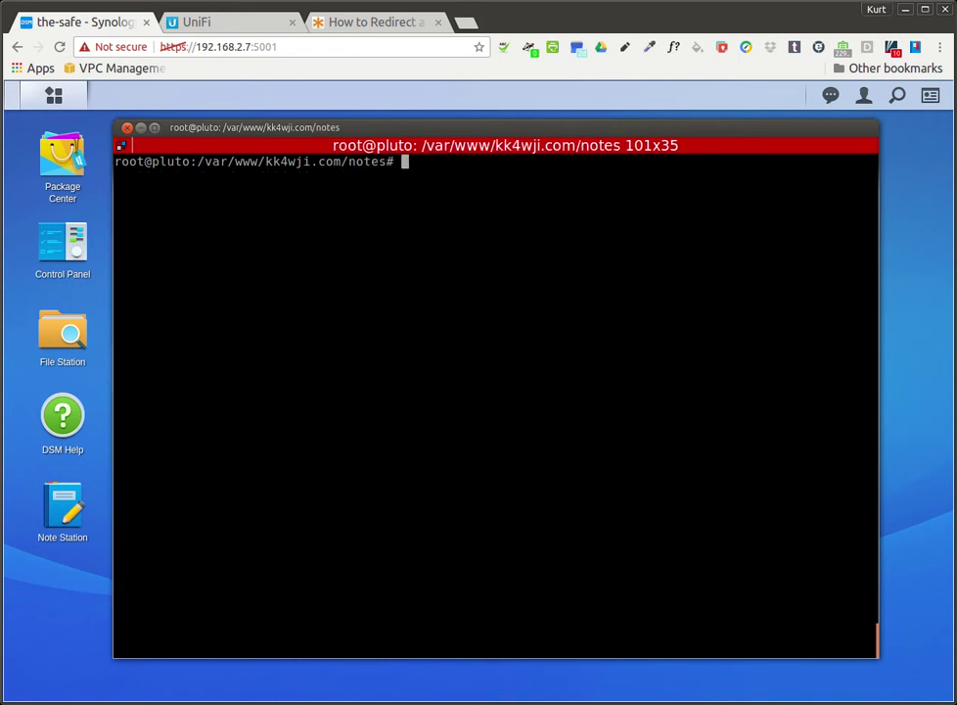
text(ls -l)
key(Return)
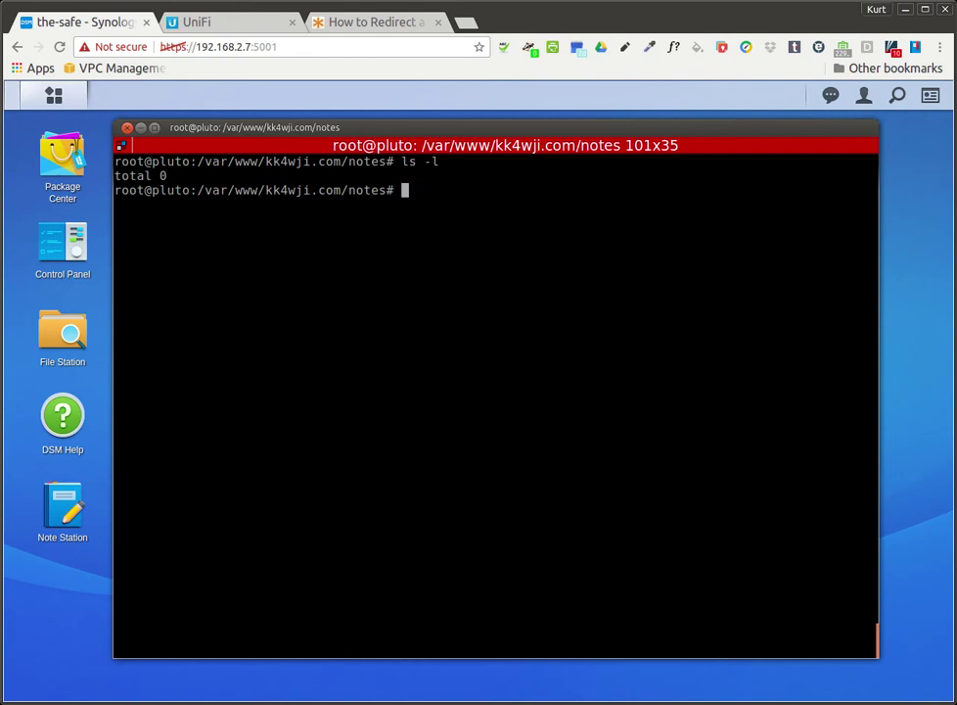
- Close the DSM Control Panel and return to the terminal
click(74, 217)
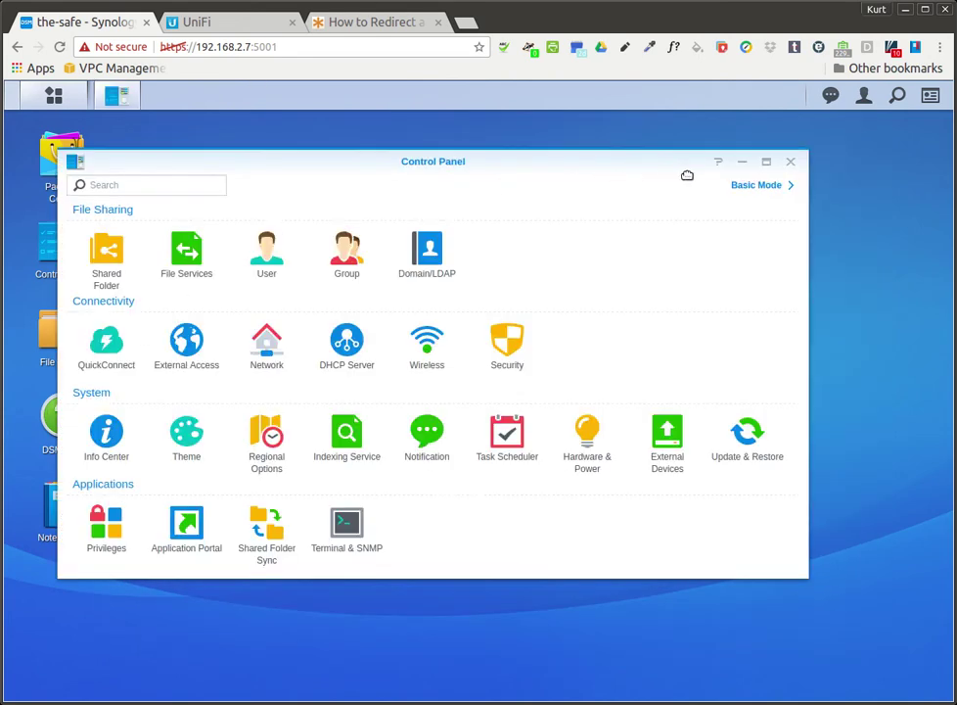
click(790, 165)
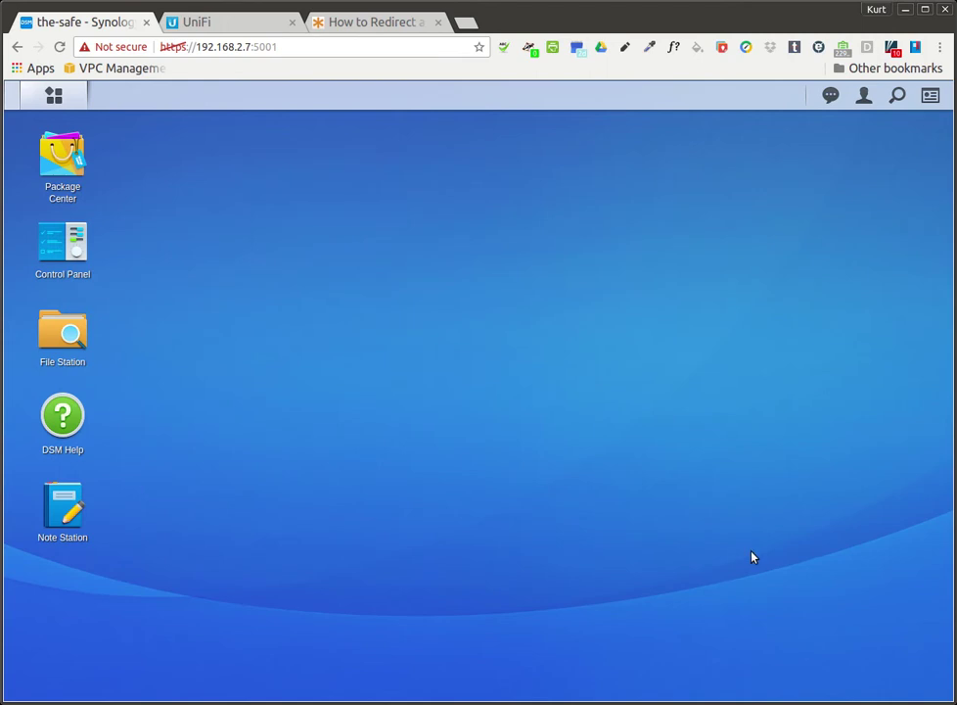
click(740, 694)
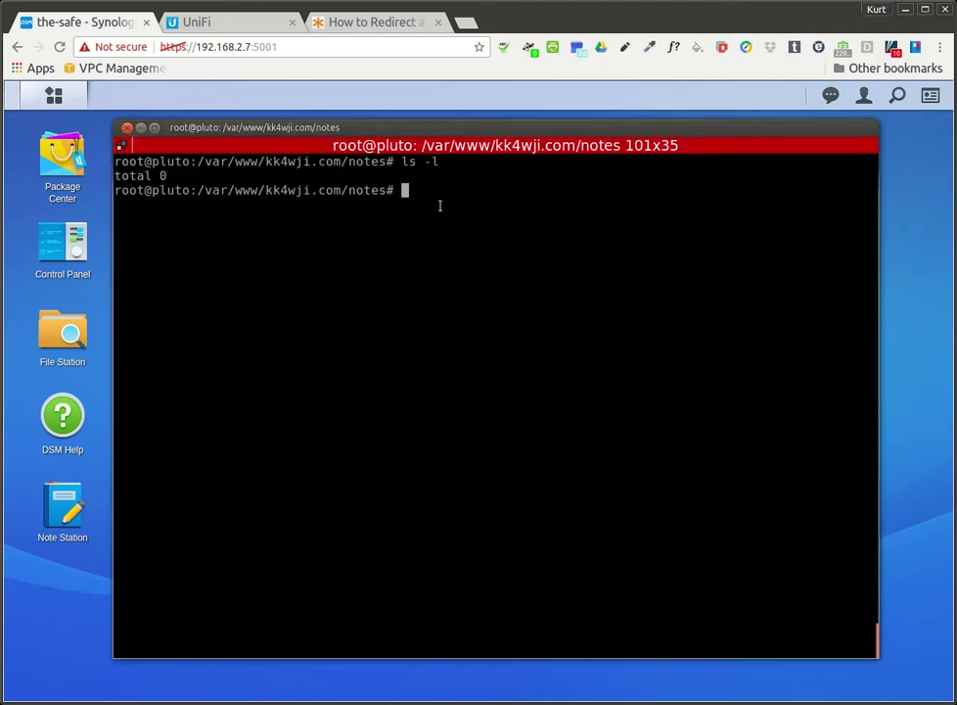
- Create index.html in vi and paste in the prepared redirect HTML copied from gedit
text(vi index.html)
key(Return)
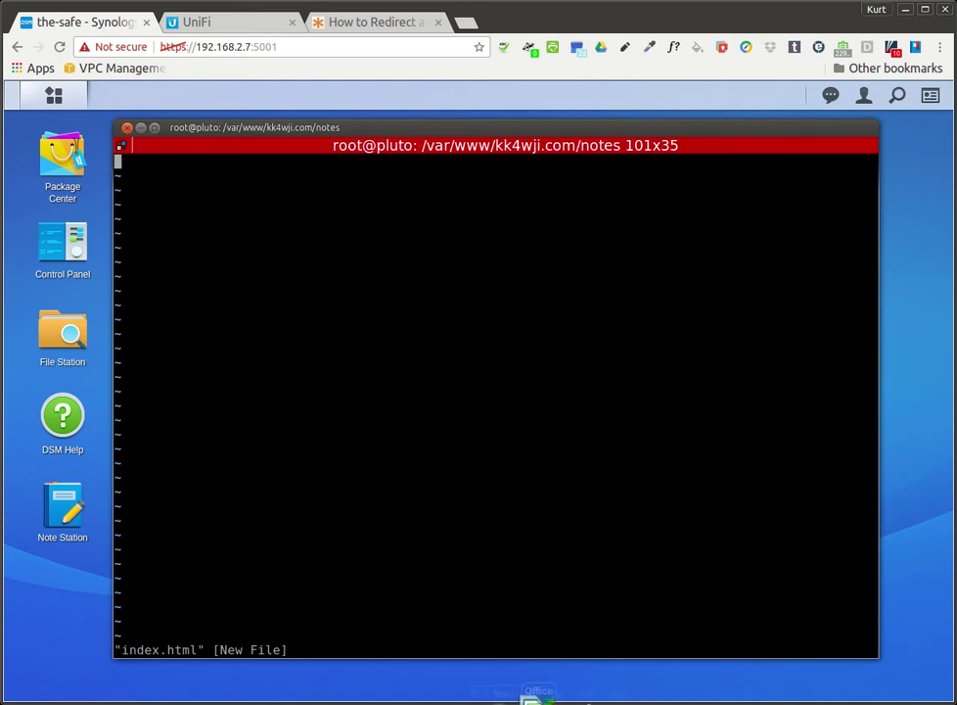
mouse_move(537, 697)
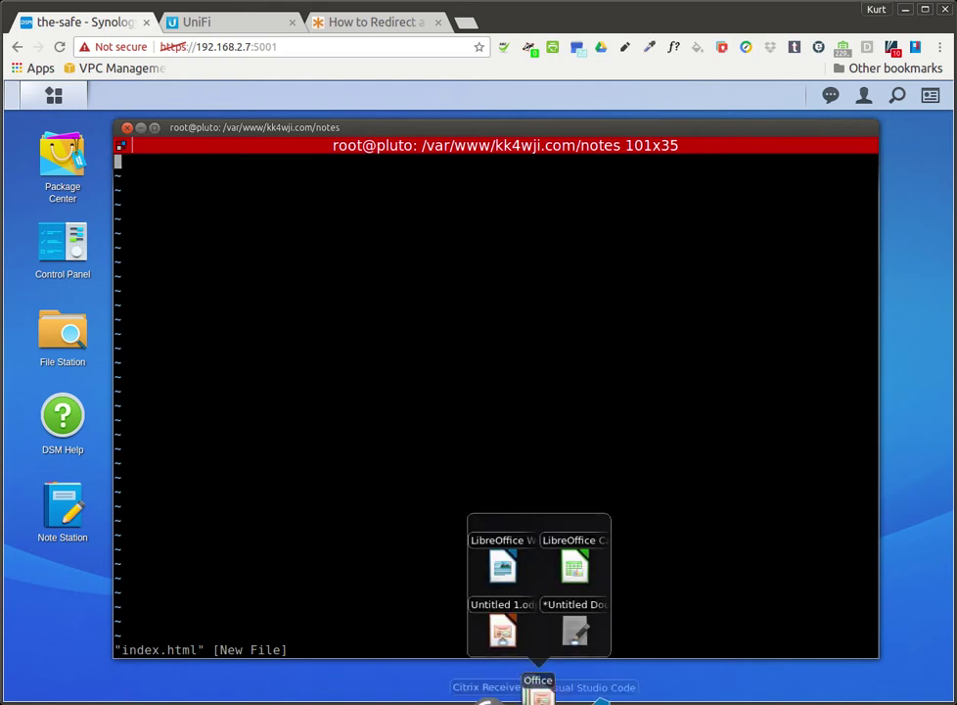
click(574, 632)
click(539, 31)
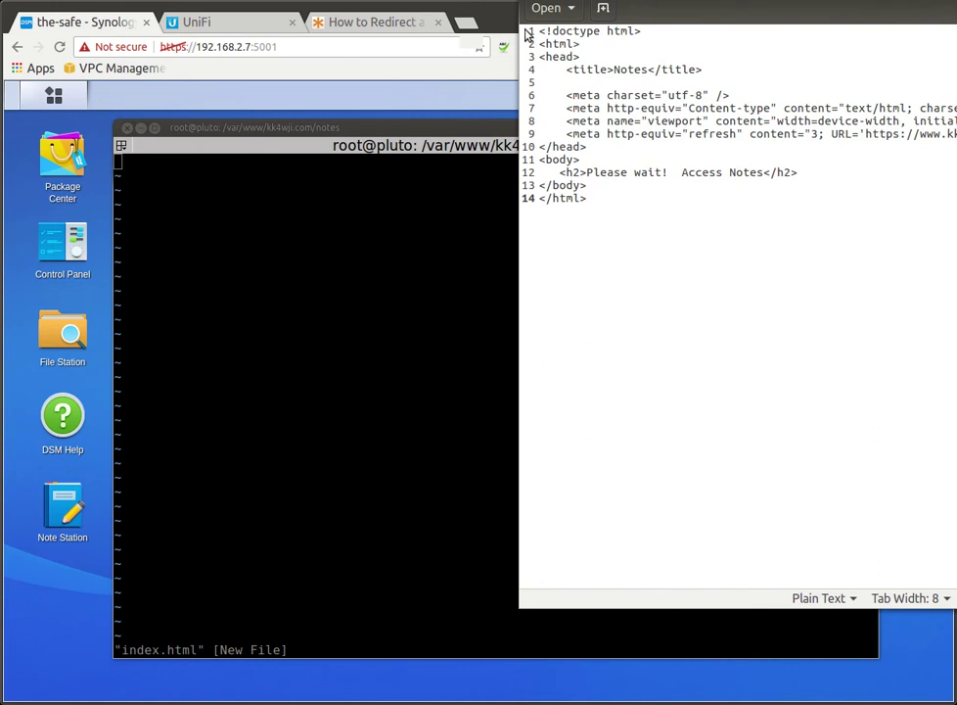
drag(539, 32, 754, 211)
right_click(755, 150)
click(788, 218)
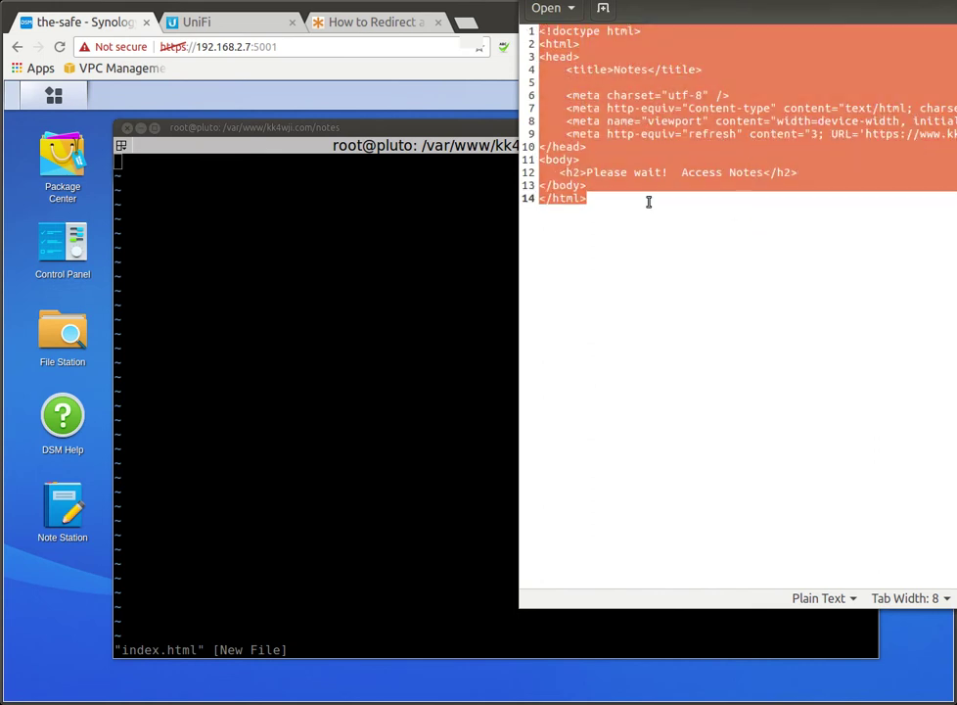
click(192, 179)
right_click(194, 182)
click(206, 209)
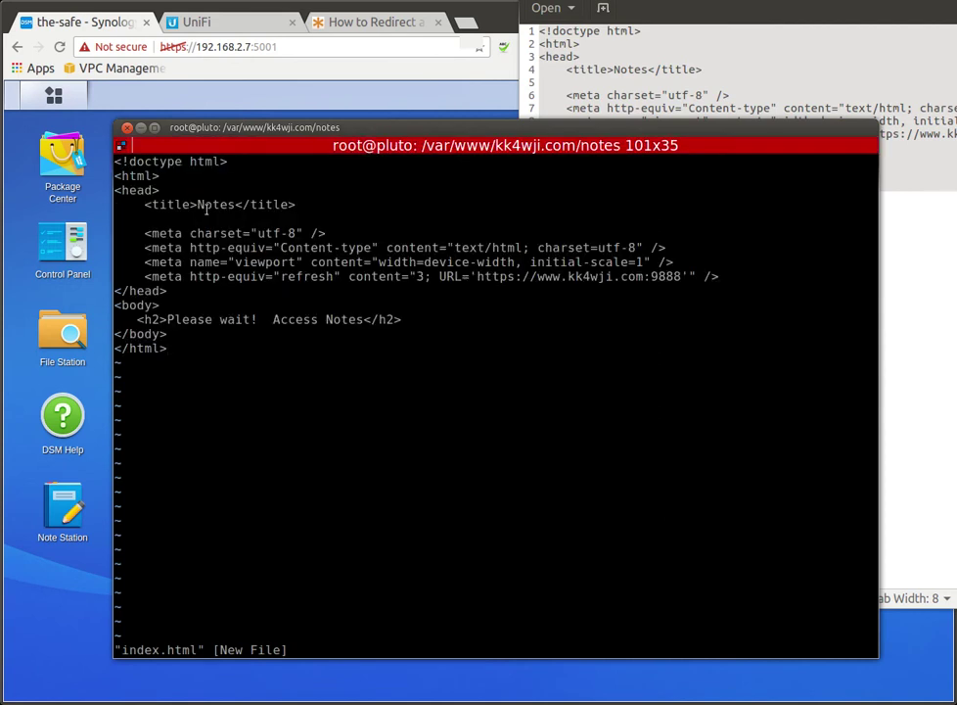
- Walk through the doctype, the 'Notes' title and the refresh redirect URL with its domain
drag(116, 160, 236, 160)
click(243, 167)
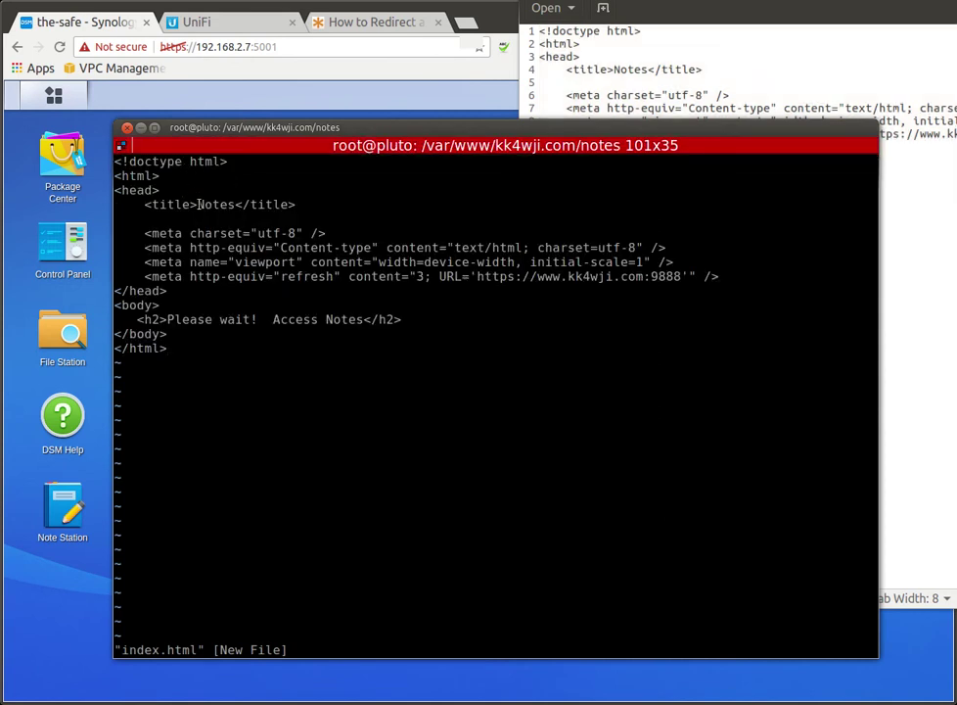
drag(199, 204, 239, 204)
click(241, 207)
drag(145, 276, 736, 278)
click(722, 331)
drag(440, 276, 707, 276)
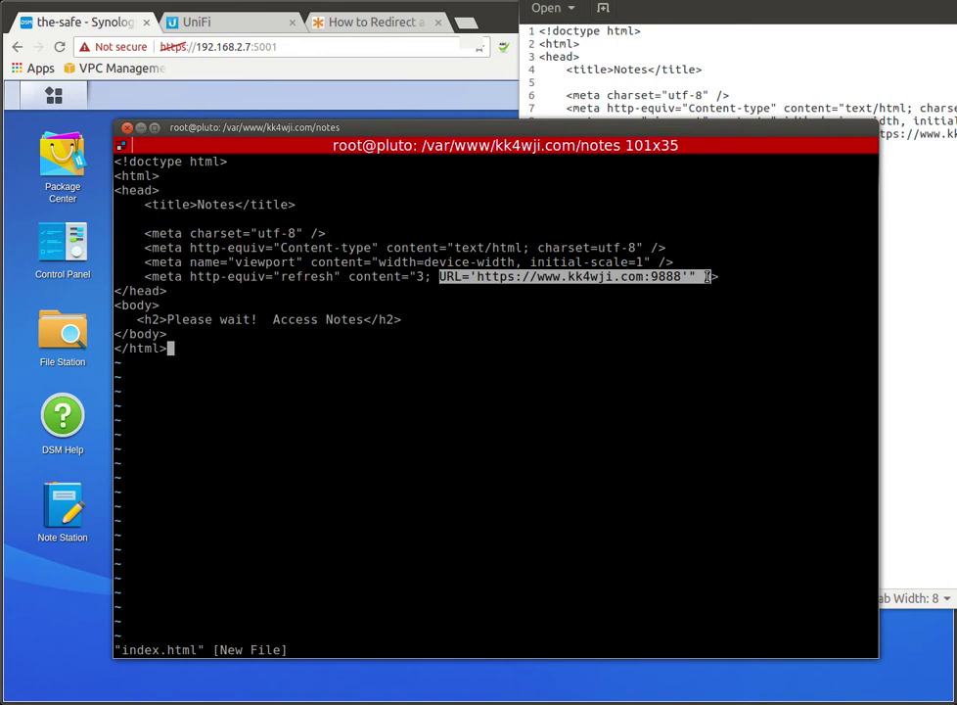
click(676, 299)
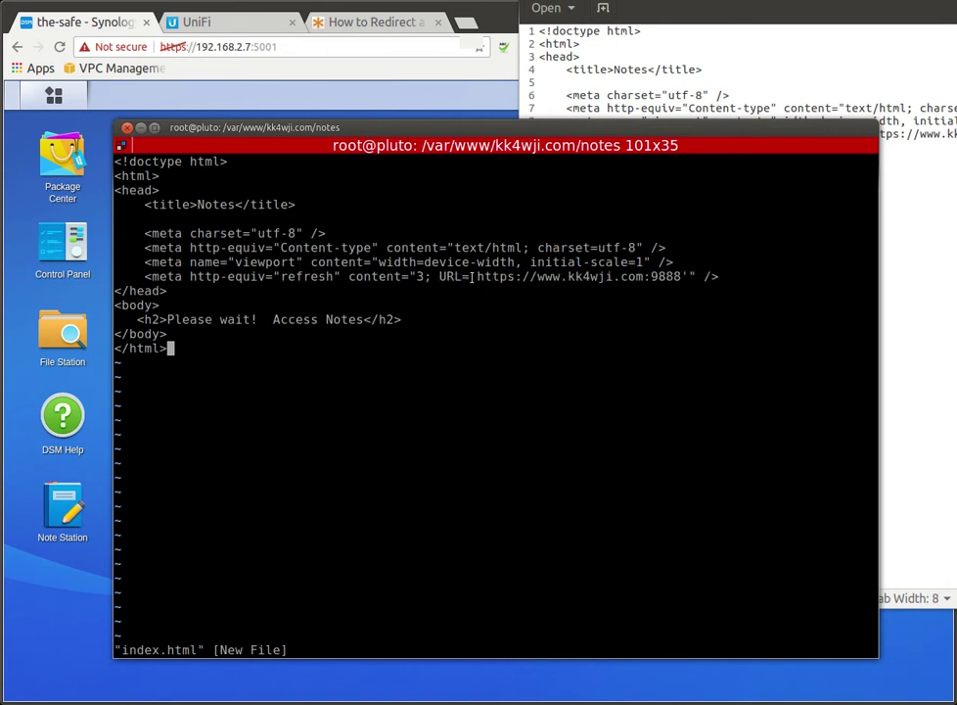
drag(530, 277, 642, 278)
click(648, 282)
- Point out the 9888 port, the 'Please wait' message and the 3-second refresh delay
double_click(652, 277)
click(498, 341)
drag(169, 319, 395, 319)
click(491, 336)
double_click(497, 339)
click(497, 340)
double_click(419, 277)
click(431, 291)
- Save index.html with :wq and list the folder to confirm the 385-byte file
text(:wq!)
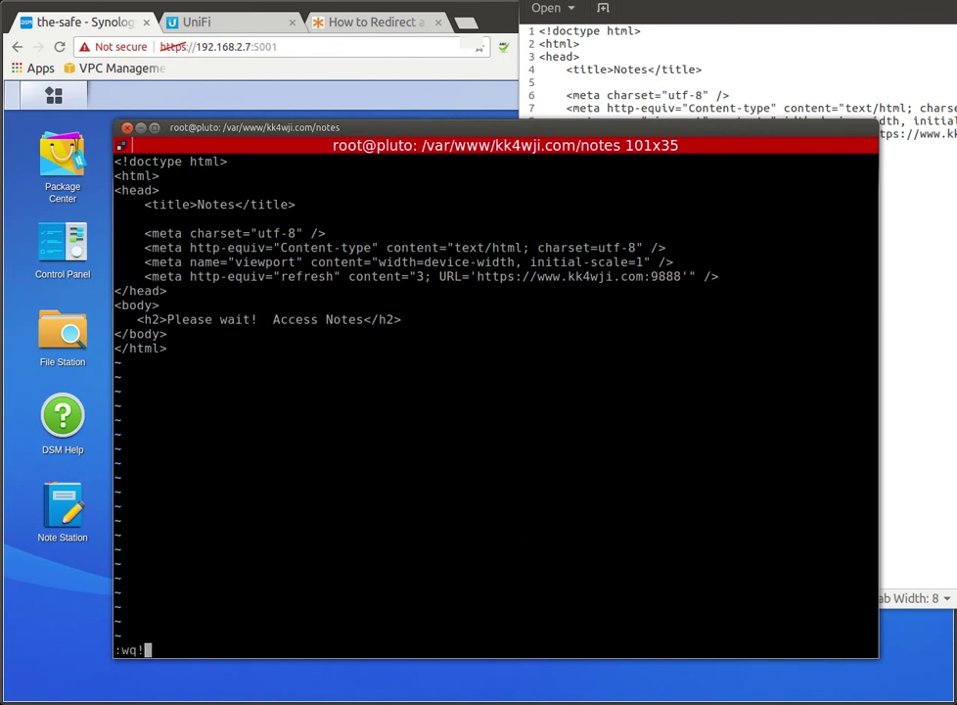
key(Return)
key(Return)
key(Return)
text(ls -l)
key(Return)
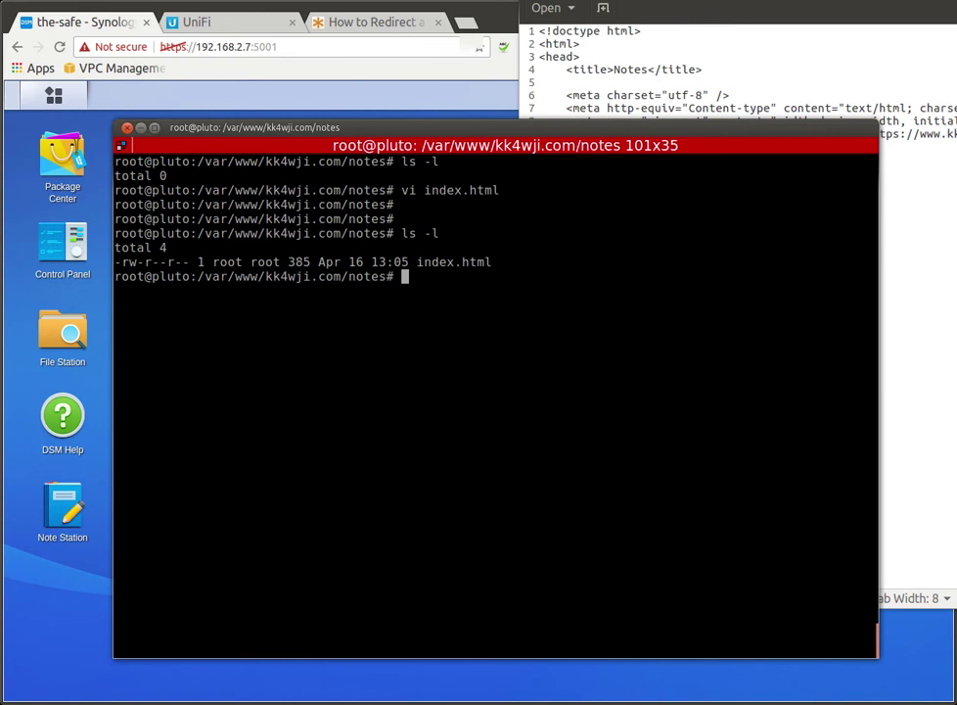
click(305, 110)
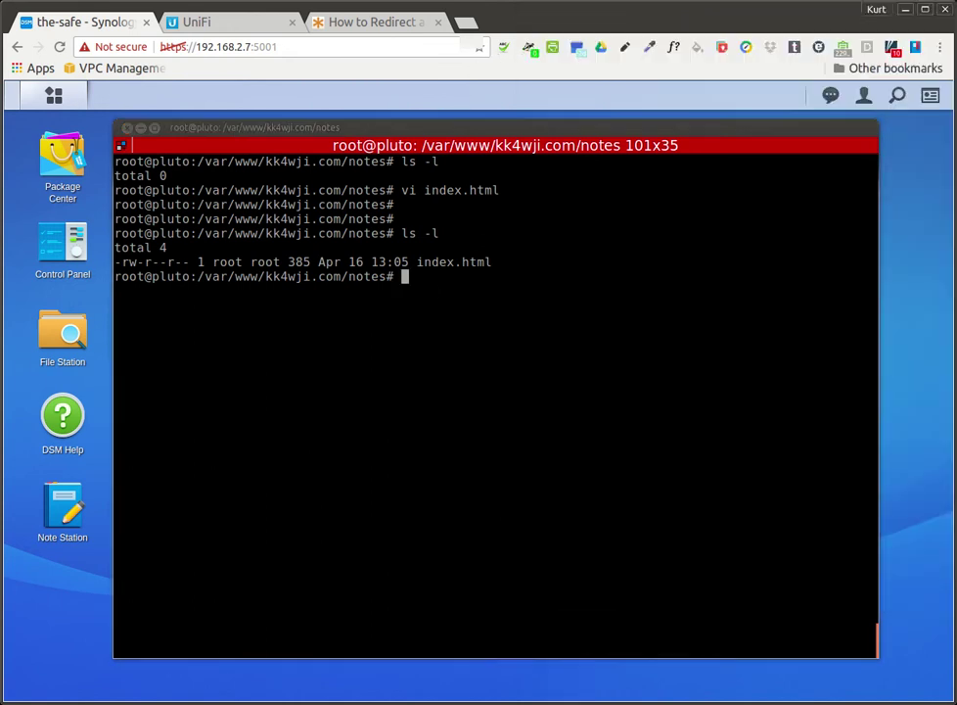
click(141, 130)
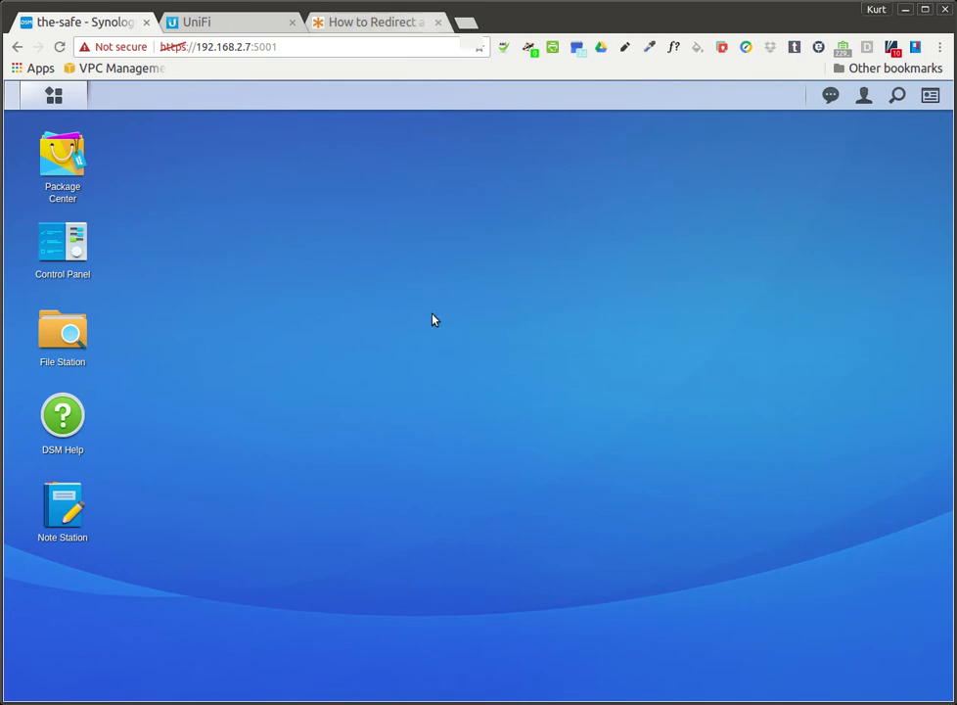
click(276, 696)
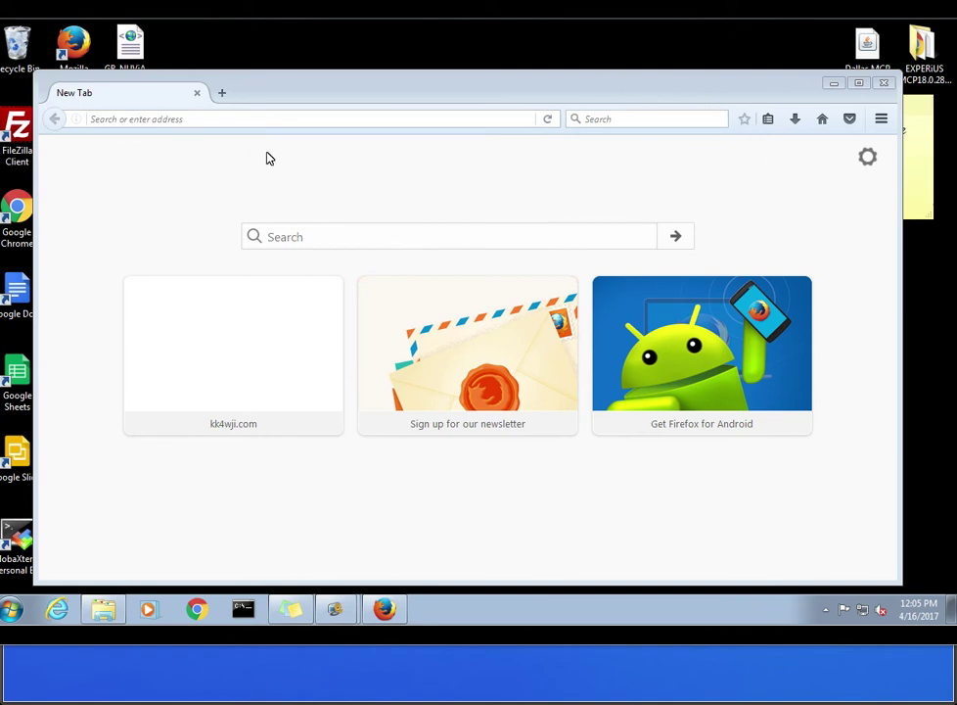
click(216, 118)
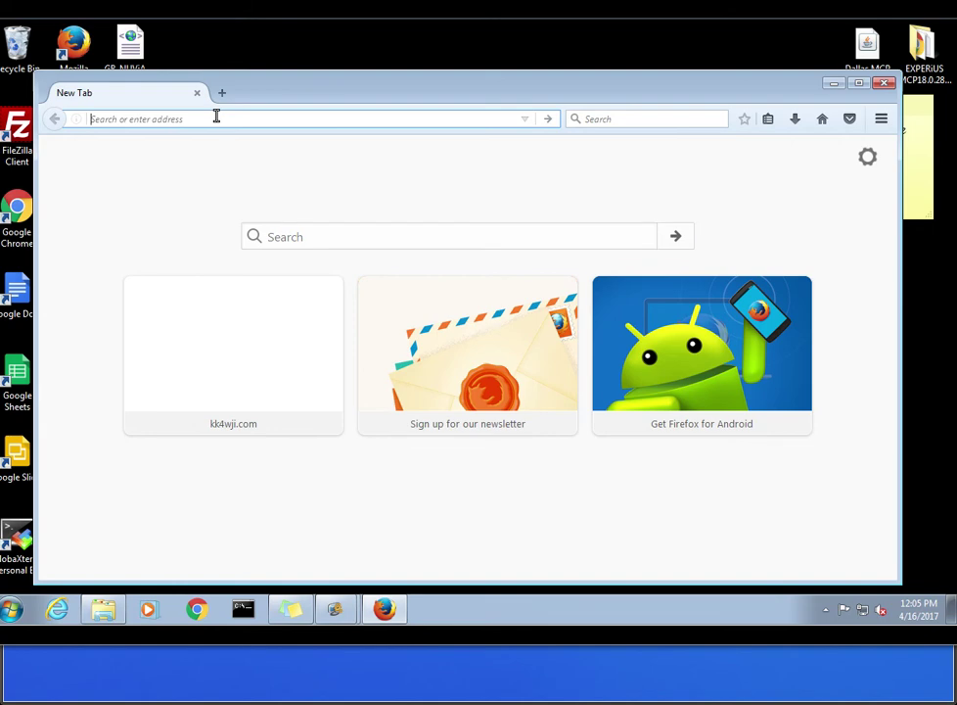
text(https:)
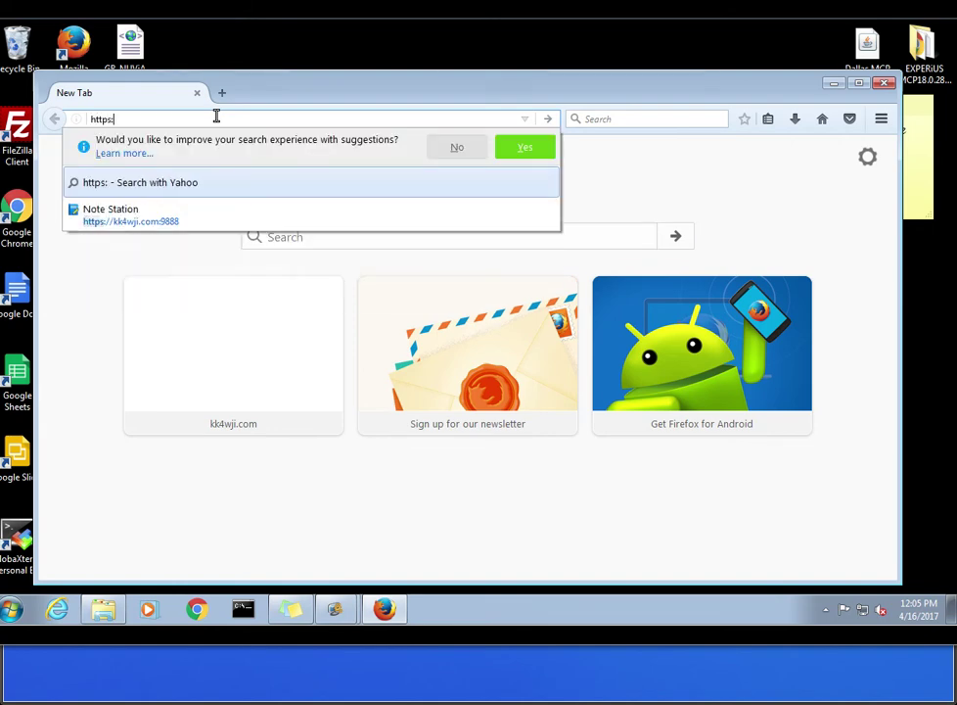
text(//www.)
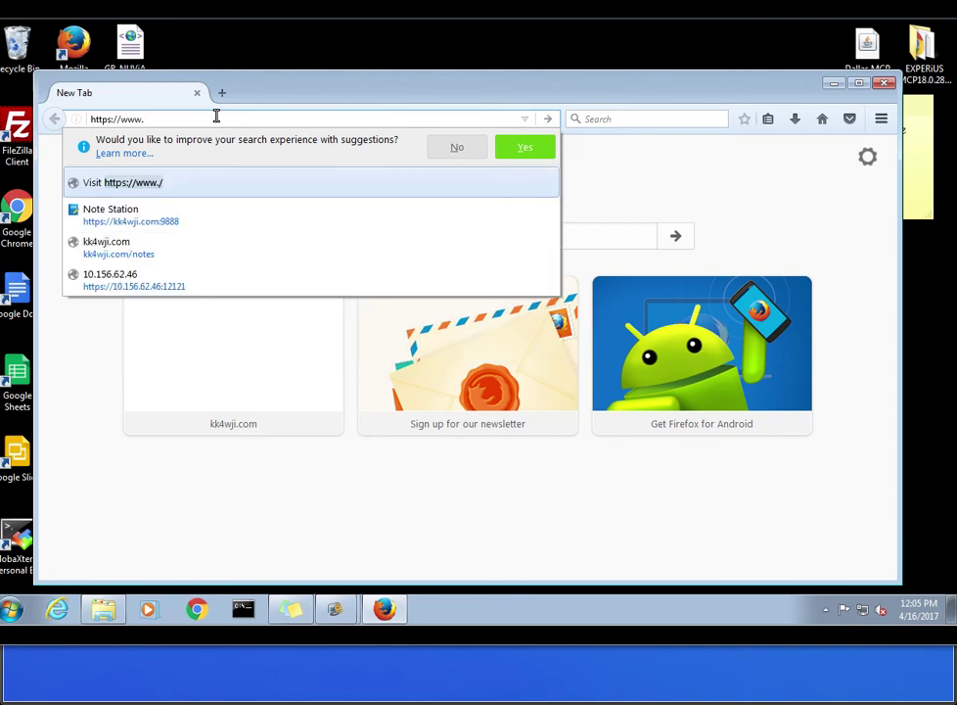
text(kk4wji.com/)
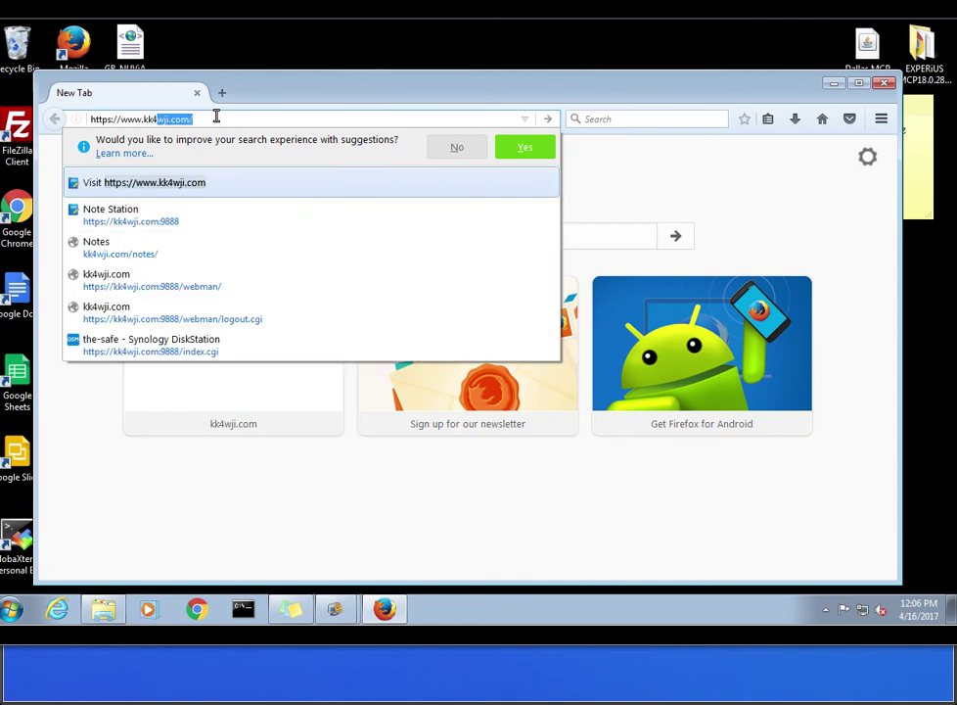
click(164, 227)
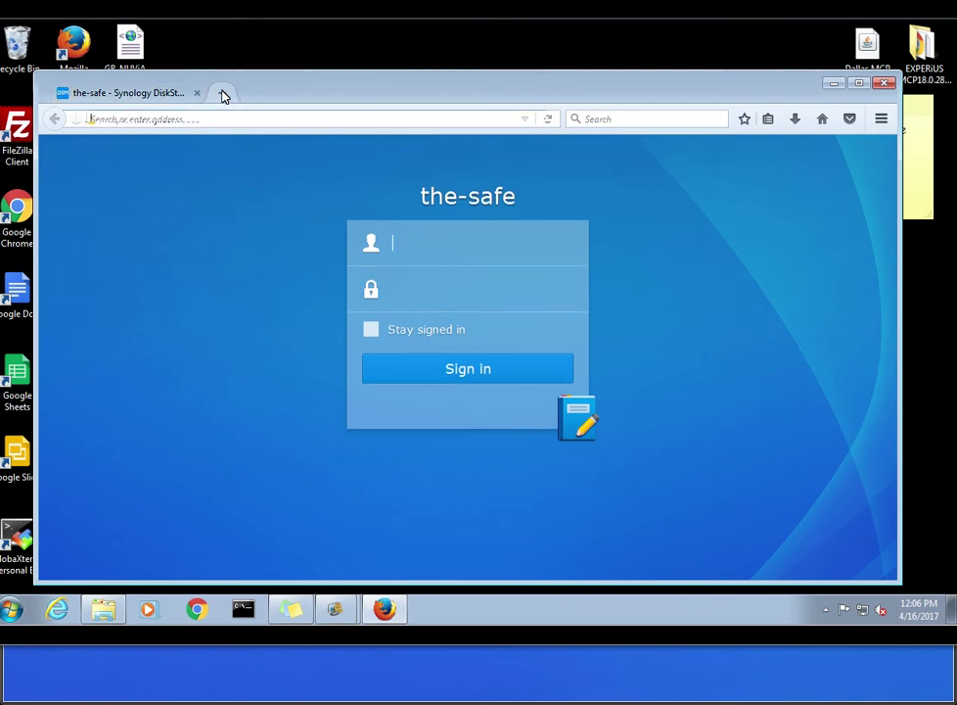
click(223, 94)
click(197, 94)
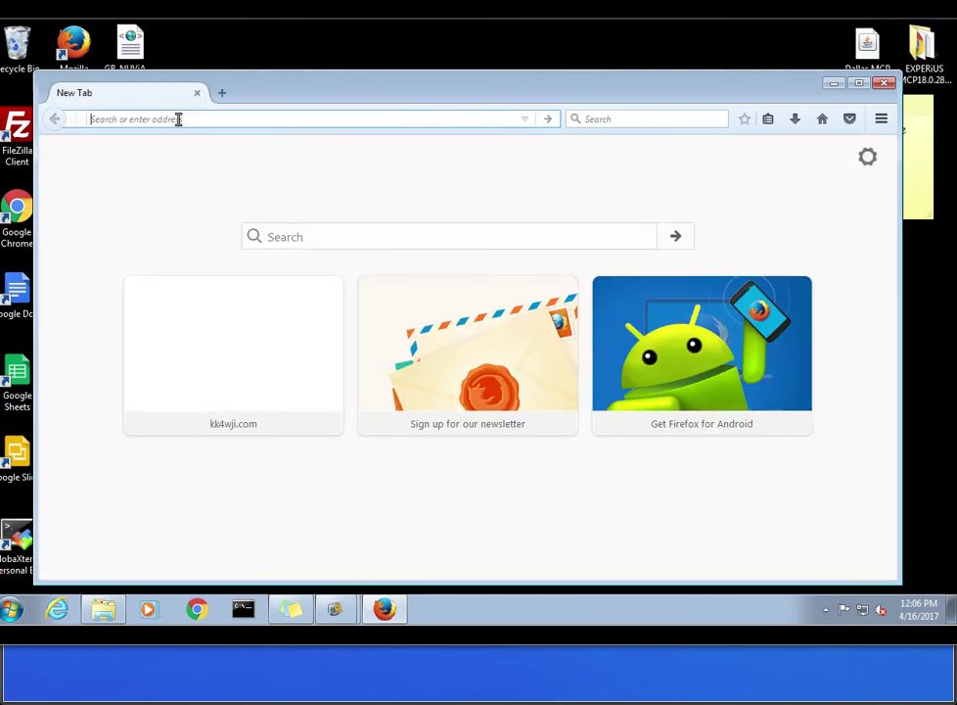
text(ww)
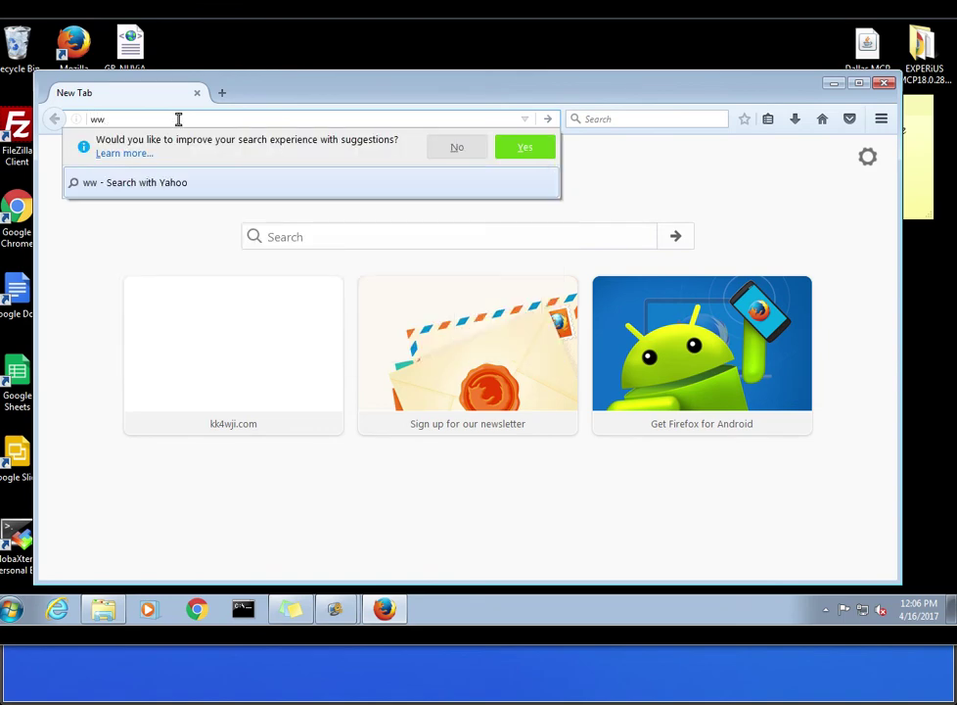
key(BackSpace)
key(BackSpace)
text(https://)
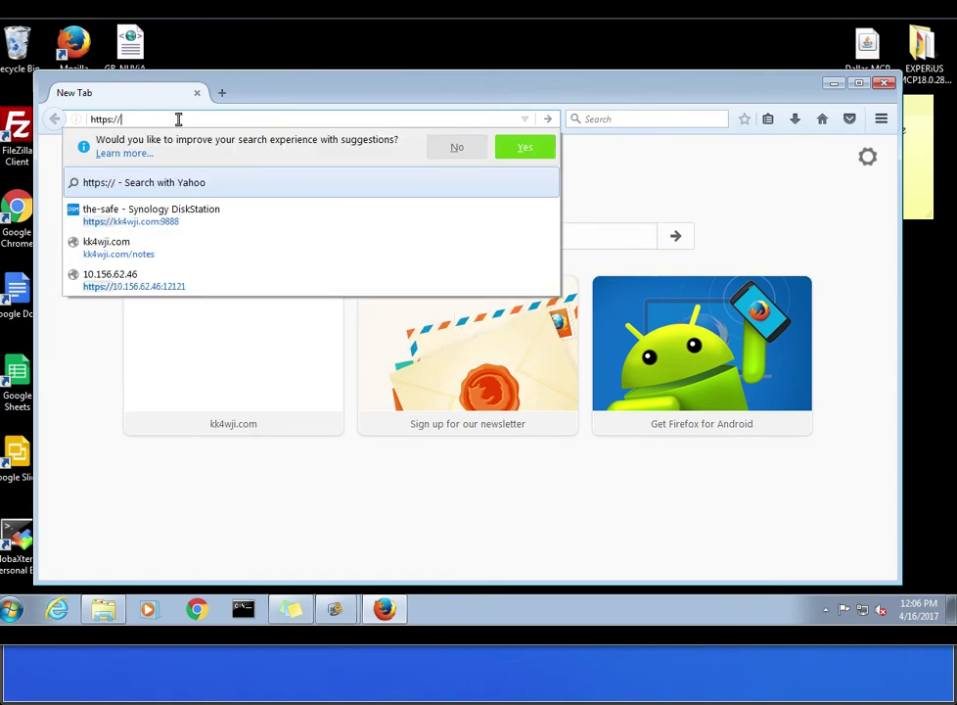
text(www.)
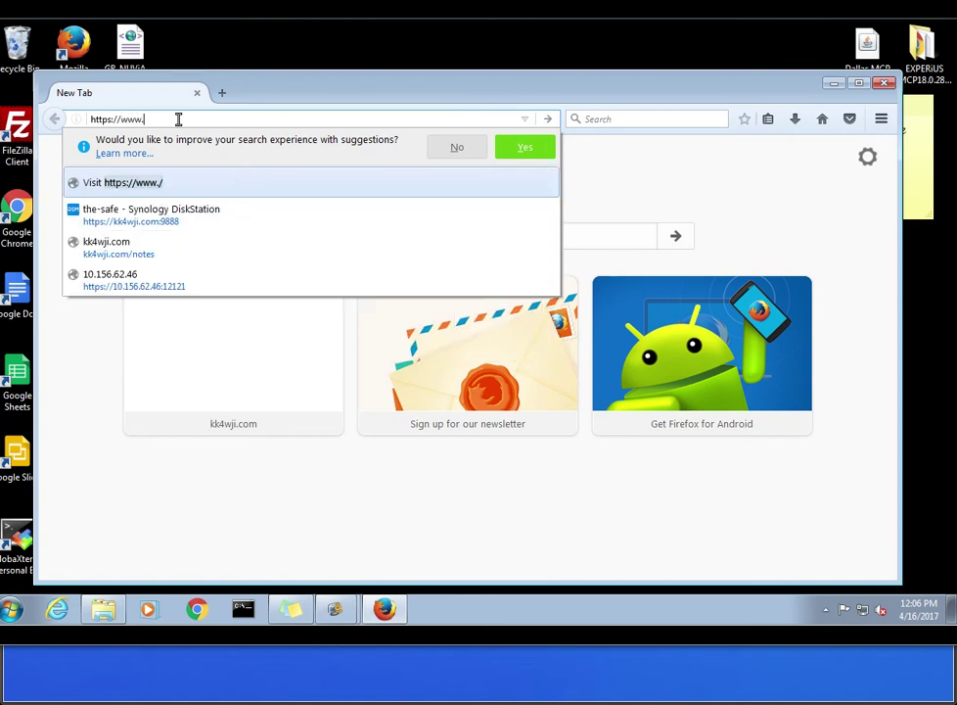
click(151, 257)
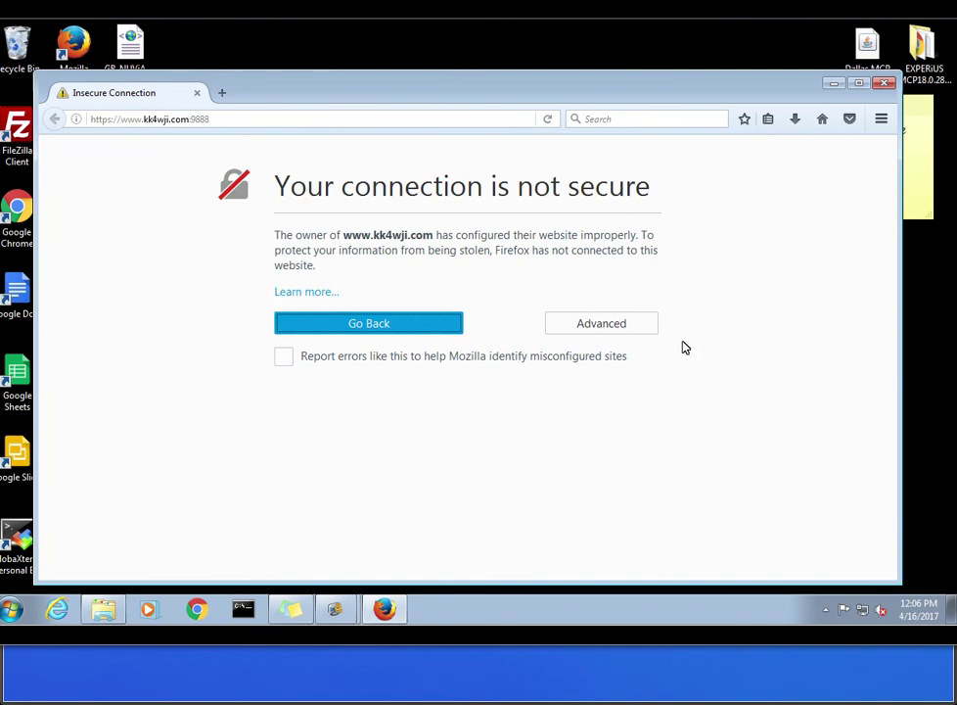
click(592, 326)
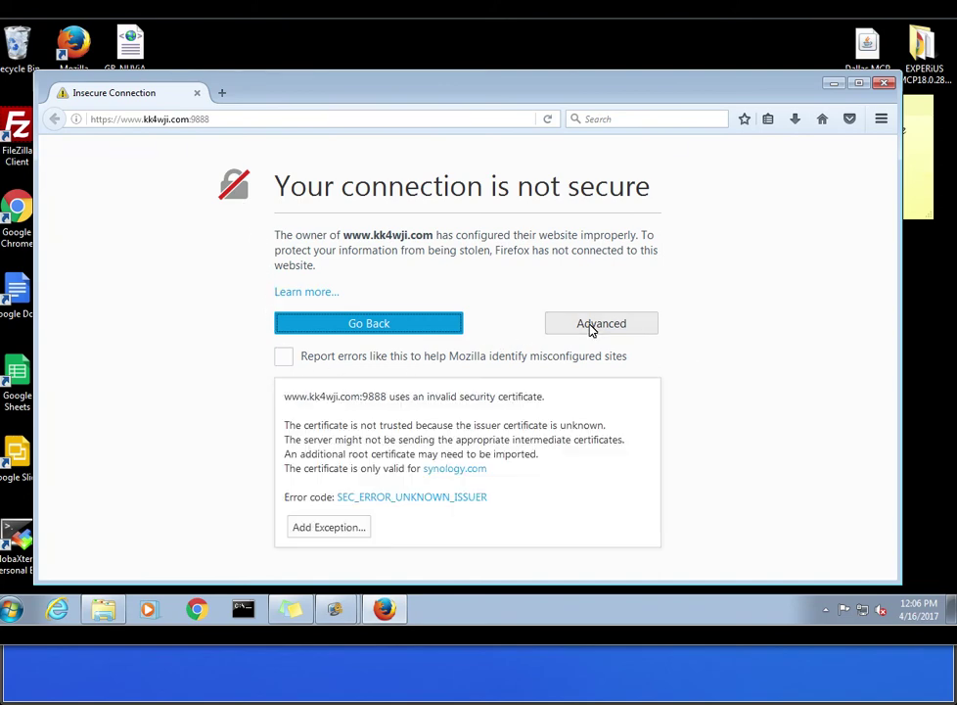
click(304, 527)
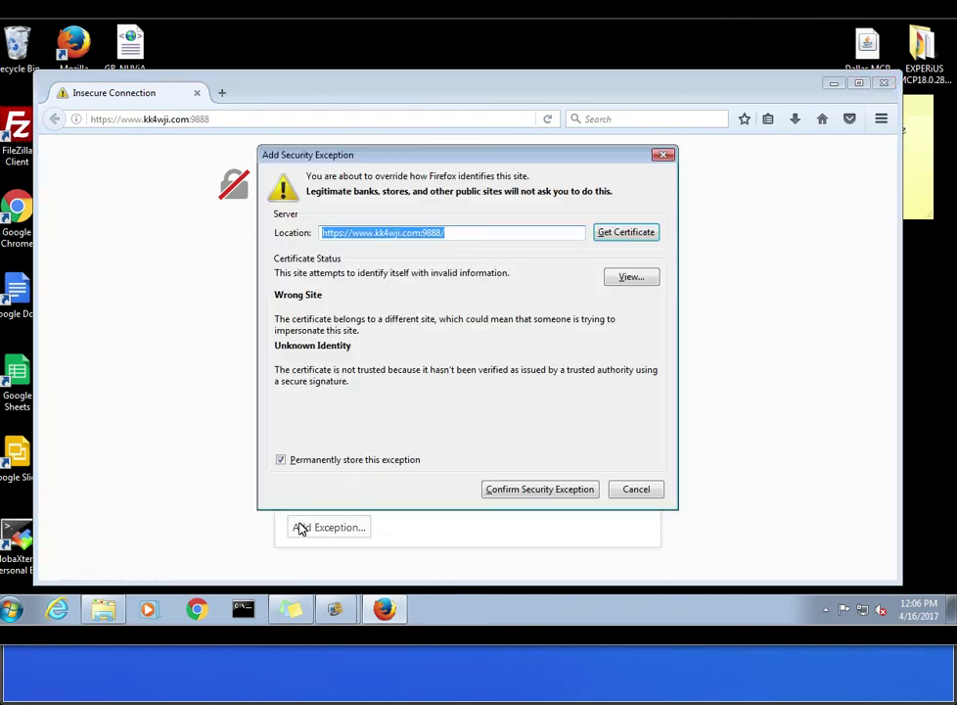
click(513, 491)
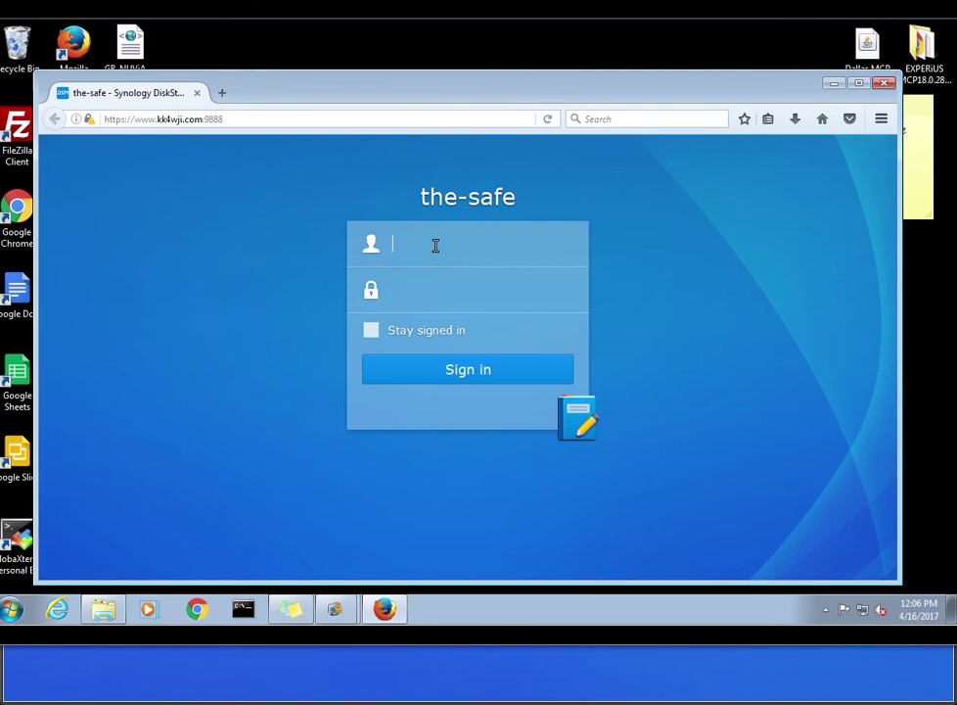
- Sign in to Note Station with the account username and password, choosing Never Remember Password for this site
text(fakeuser)
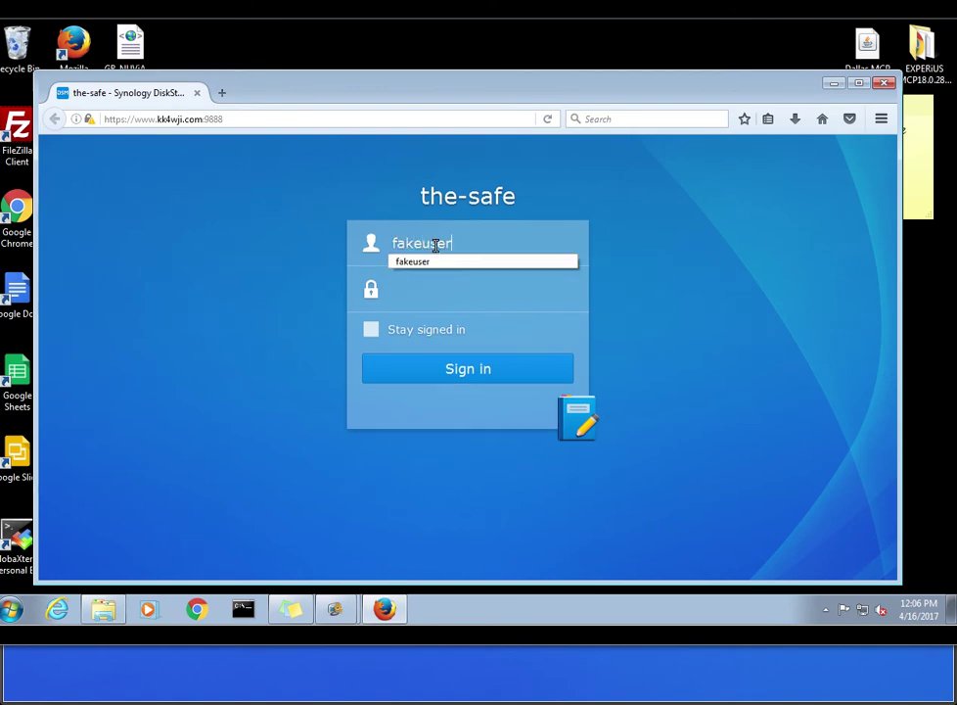
key(Tab)
text(••••••••)
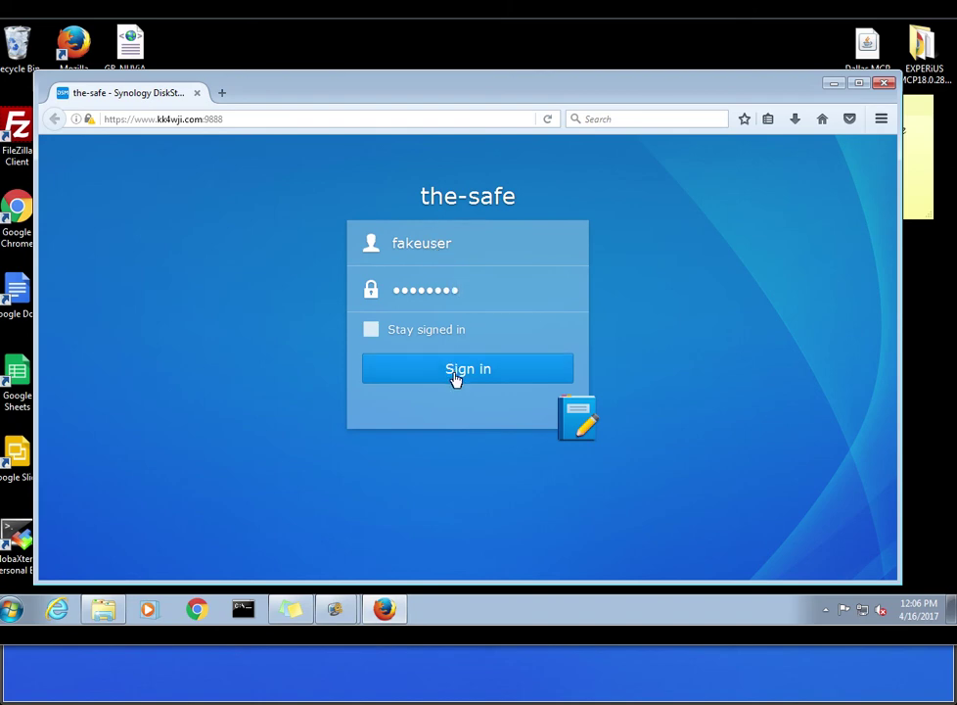
click(454, 378)
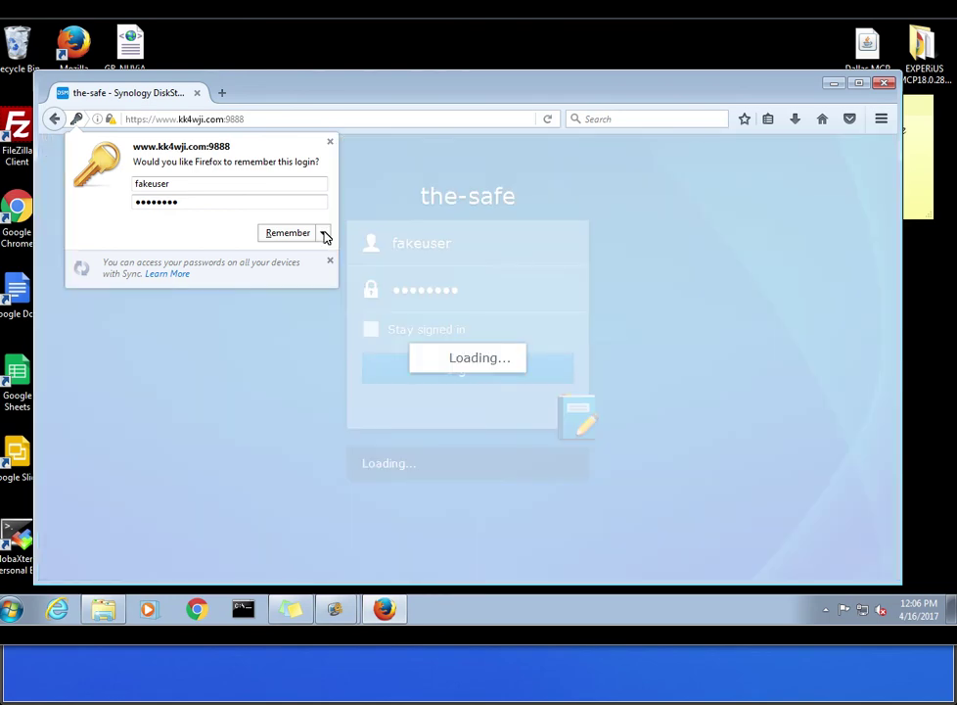
click(324, 233)
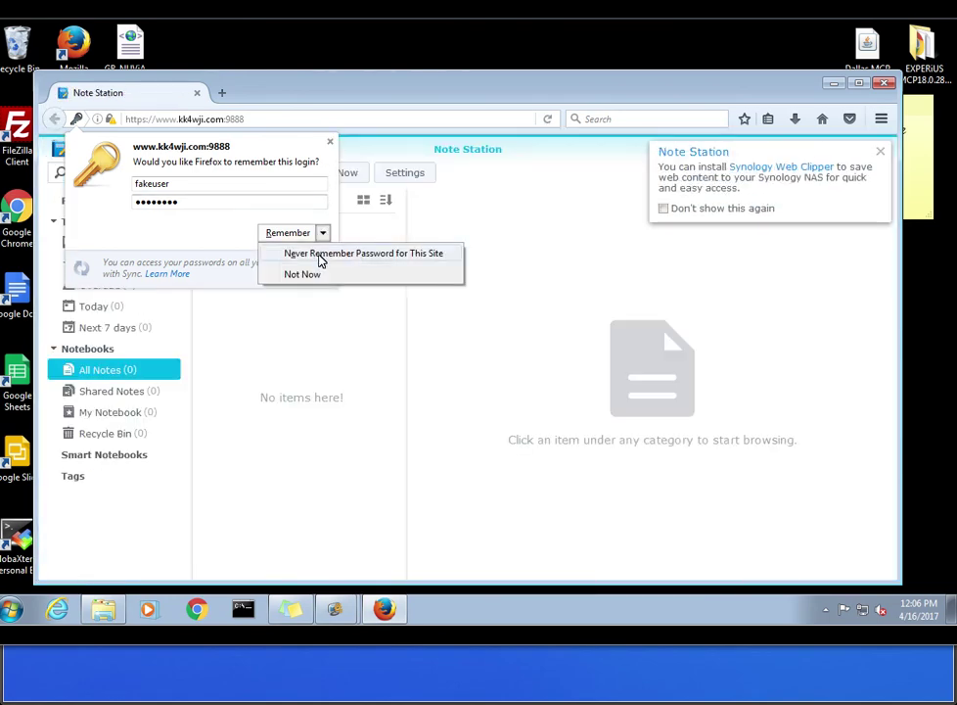
click(318, 257)
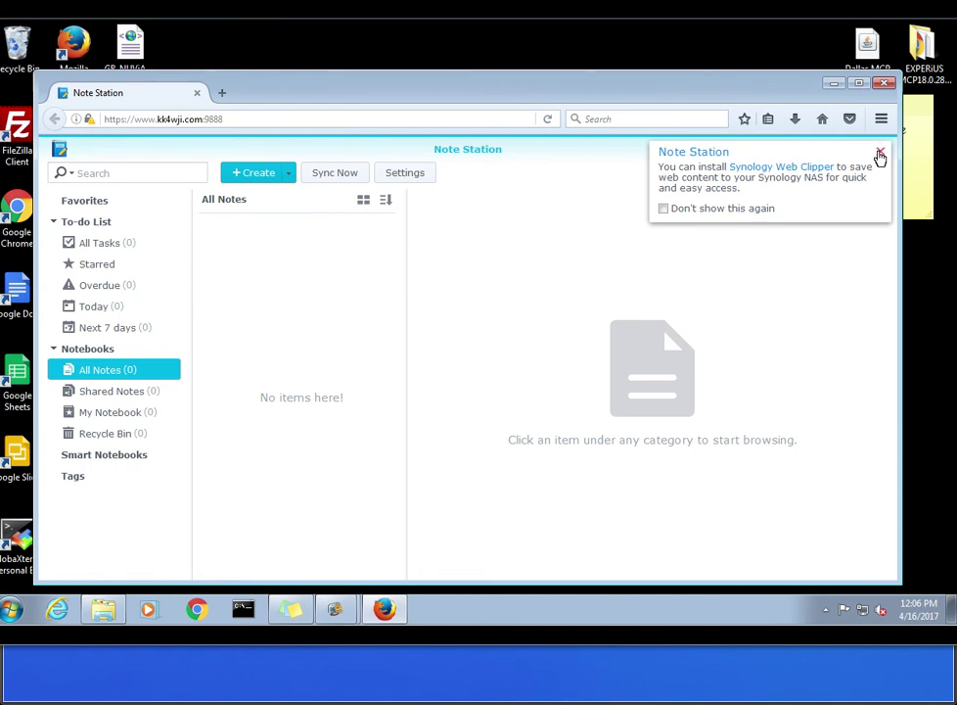
- Dismiss the Synology Web Clipper tip and check the 9888 port in the address, leaving it unchanged
click(877, 154)
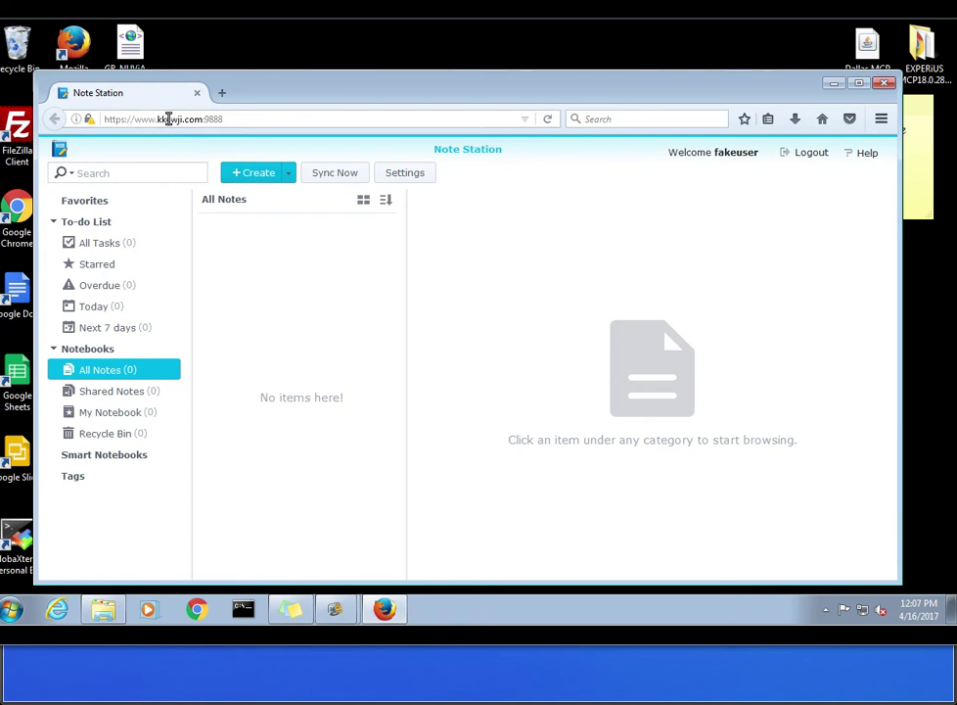
click(228, 118)
drag(228, 119, 204, 118)
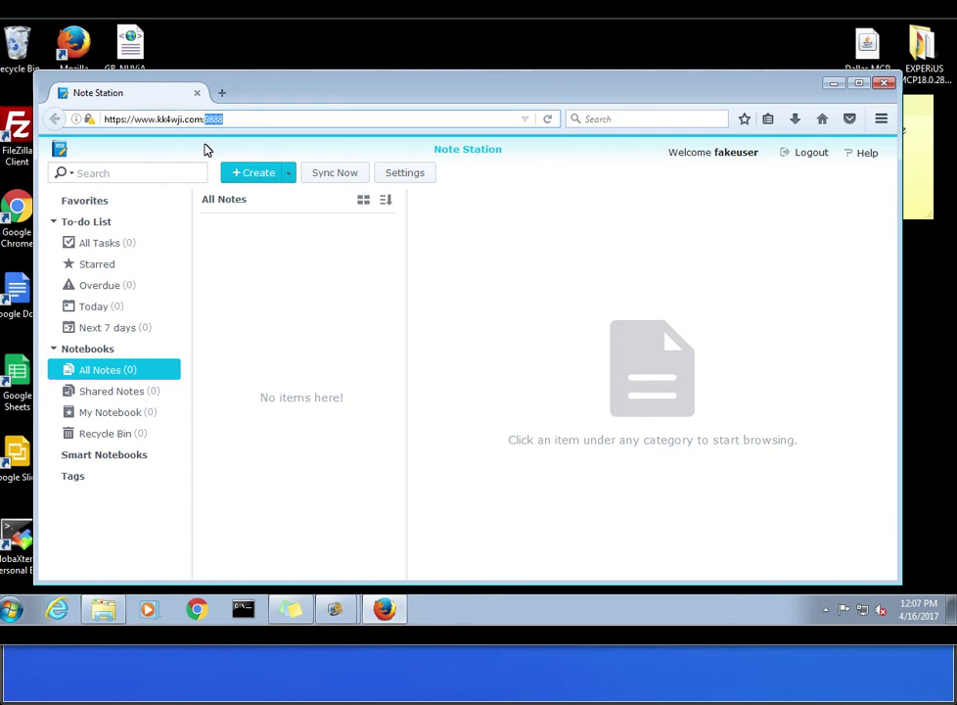
click(205, 149)
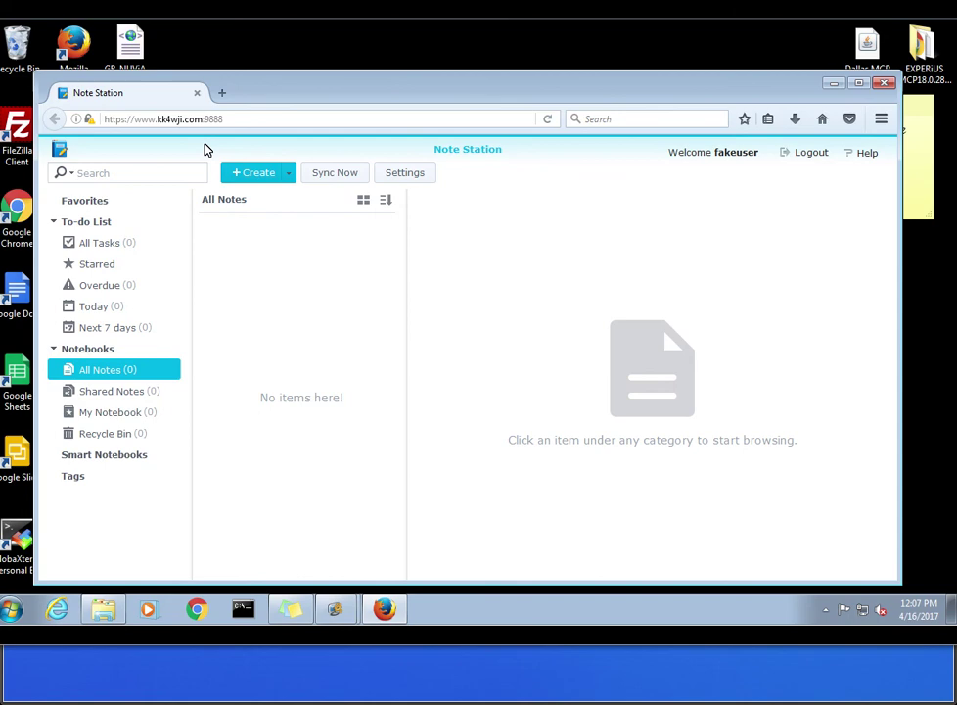
- In the server shell, run cd .. to move up to the kk4wji.com web root
click(734, 697)
text(cd /)
key(BackSpace)
text(..)
key(Return)
- Create the office directory with mkdir office and change into it
text(mkdir)
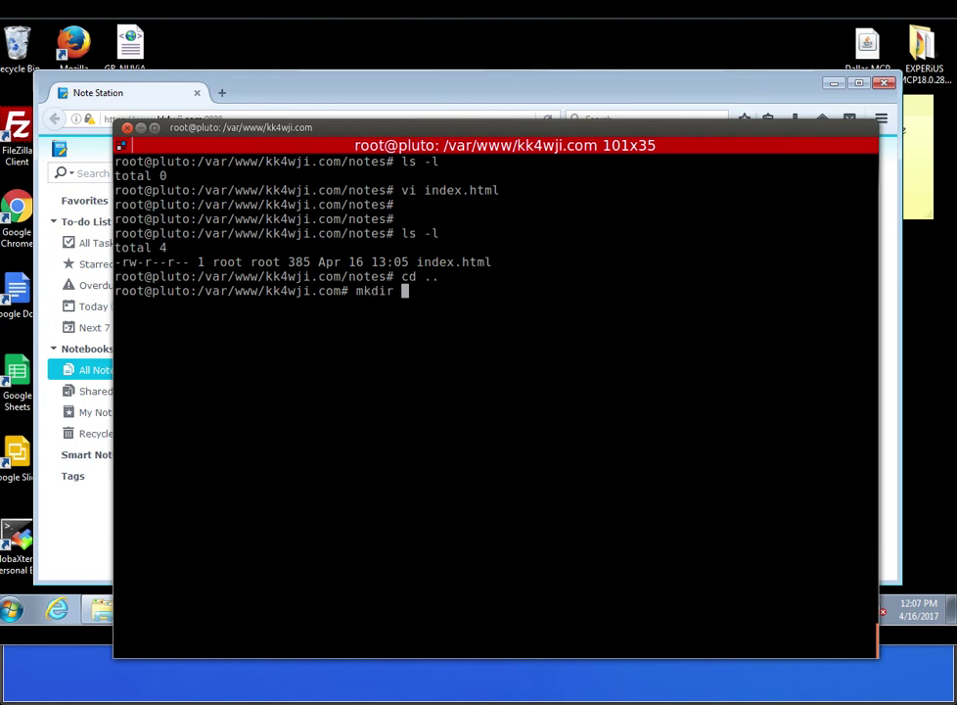
text( og)
key(BackSpace)
text(fice)
text(fice)
key(Return)
text(cd o)
key(Tab)
key(Return)
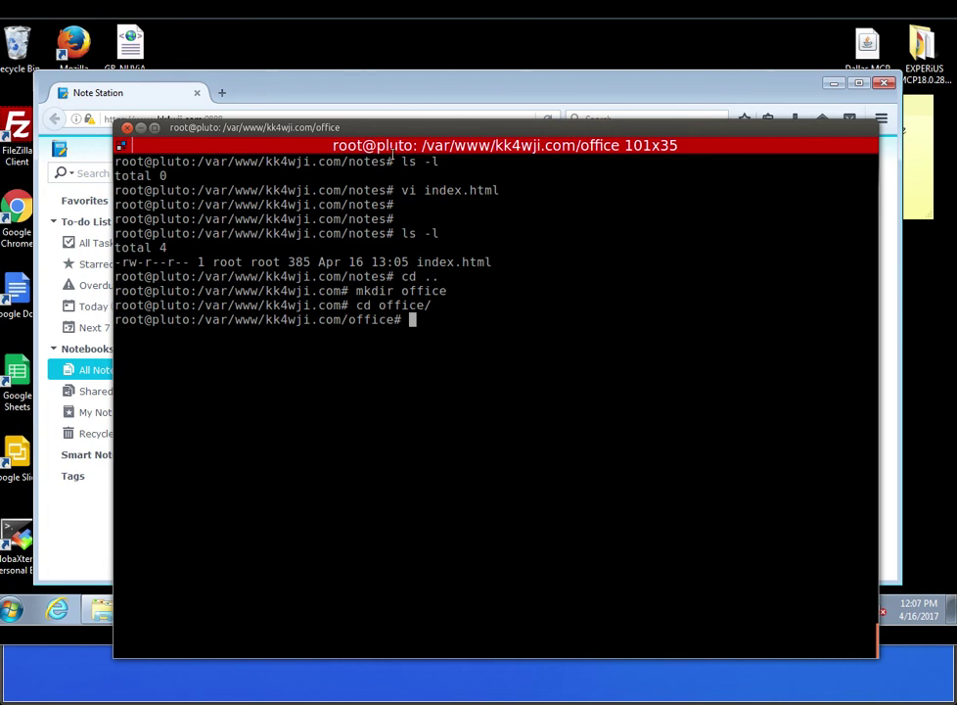
- Minimize the terminal and log out of Note Station
click(143, 130)
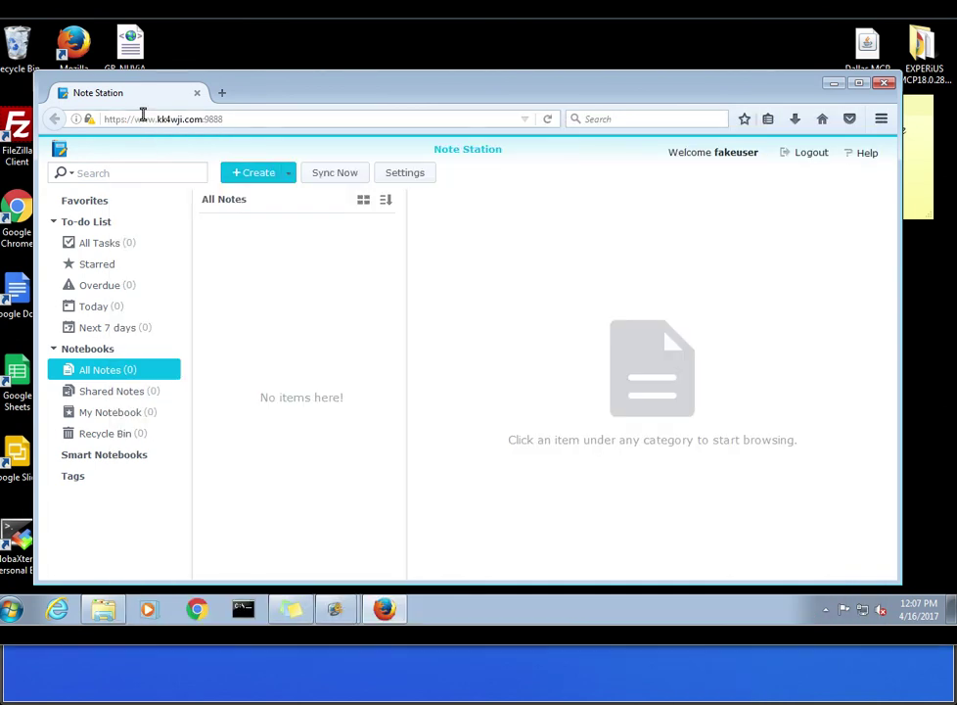
click(249, 119)
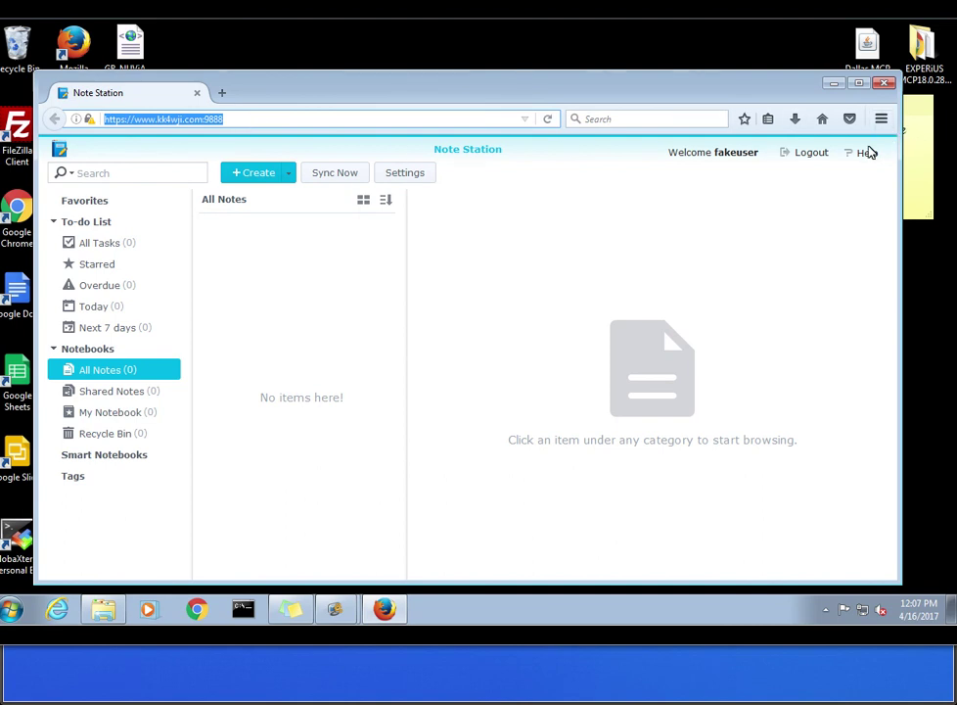
click(811, 153)
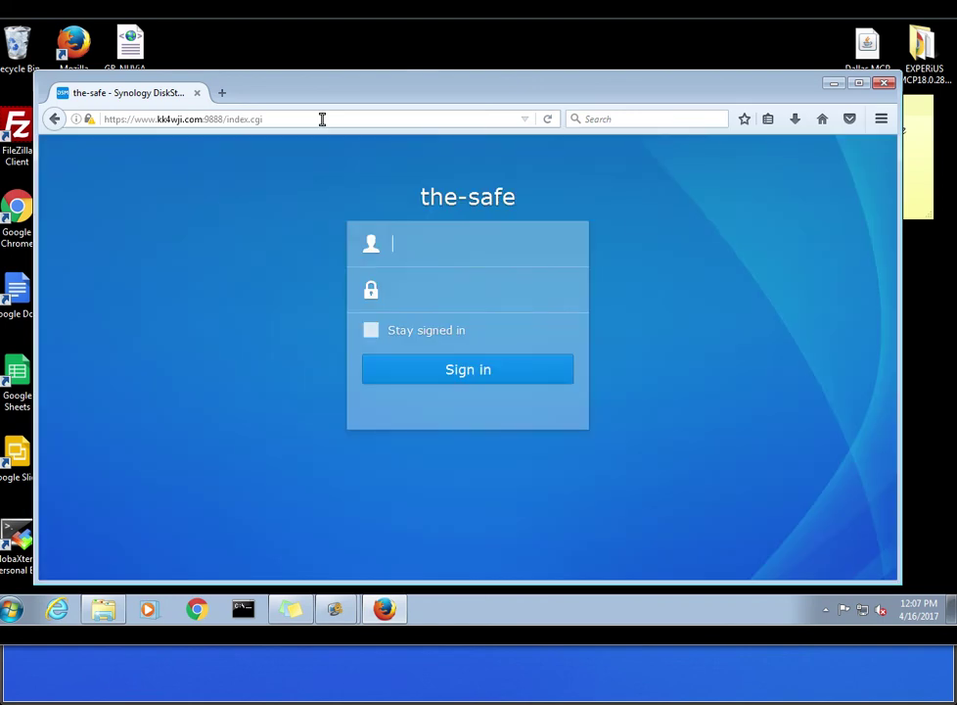
click(322, 118)
key(BackSpace)
key(BackSpace)
key(BackSpace)
key(BackSpace)
key(BackSpace)
key(BackSpace)
key(BackSpace)
key(BackSpace)
key(BackSpace)
key(BackSpace)
key(BackSpace)
key(BackSpace)
key(BackSpace)
key(BackSpace)
key(BackSpace)
text(/notes)
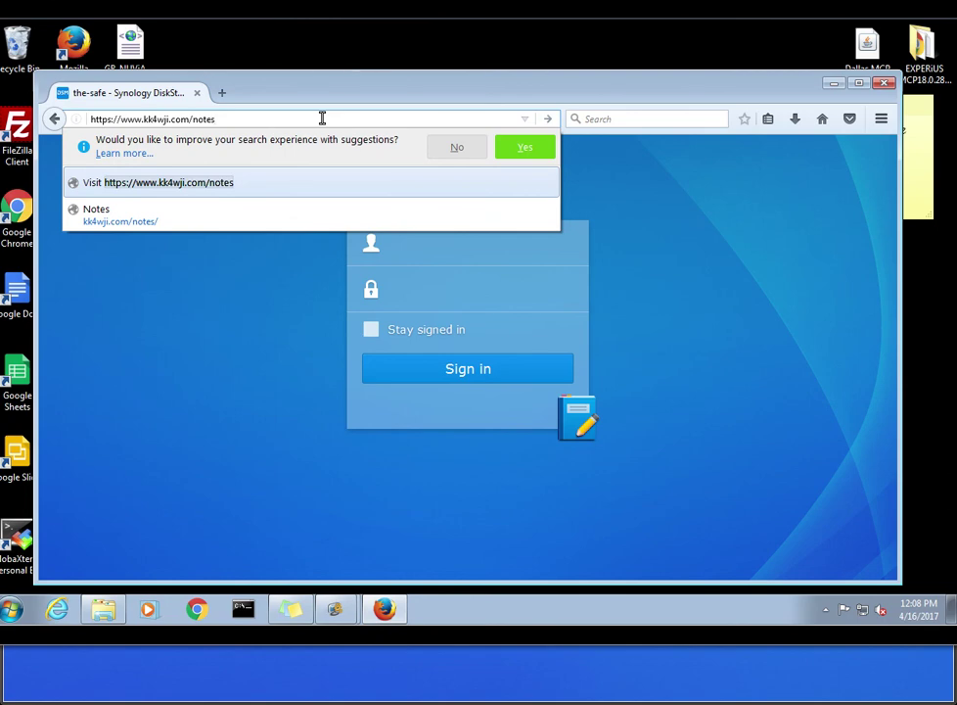
key(Return)
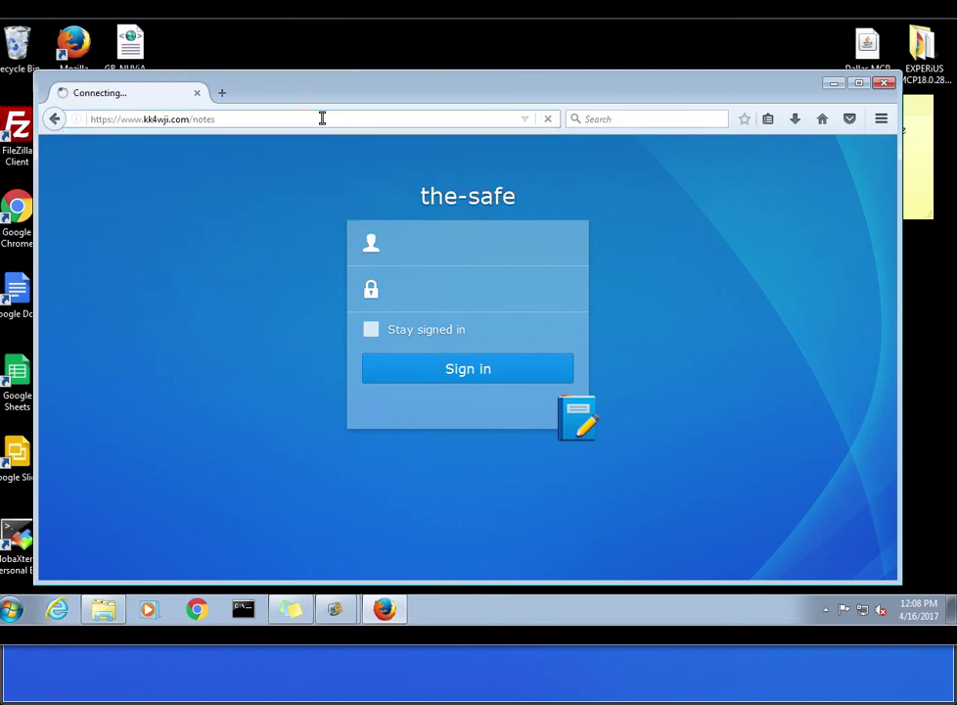